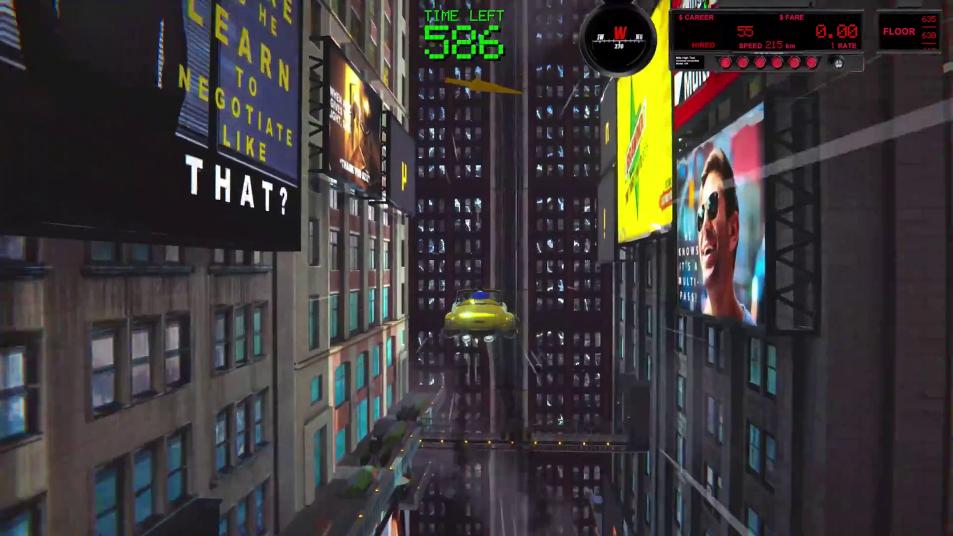
pyautogui.press('d')
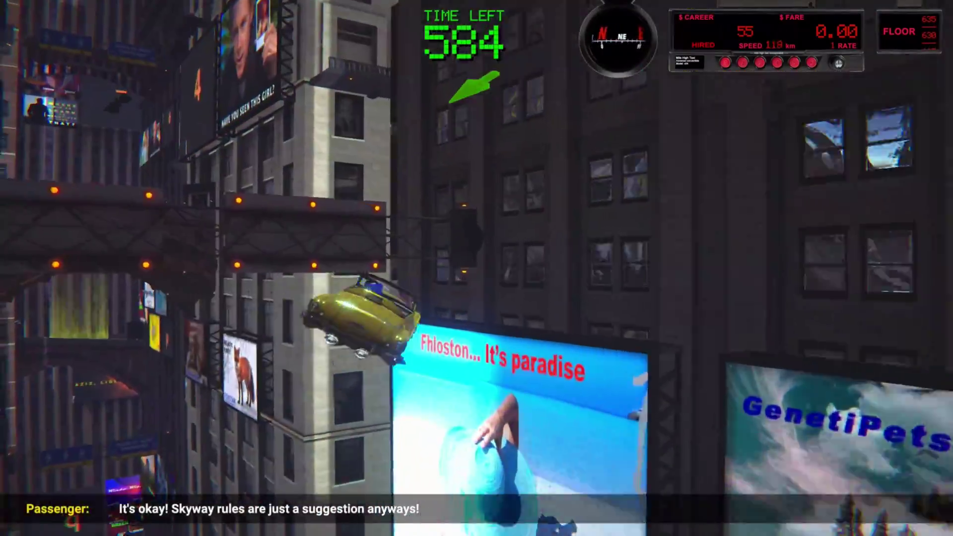
pyautogui.press('w')
pyautogui.press('a')
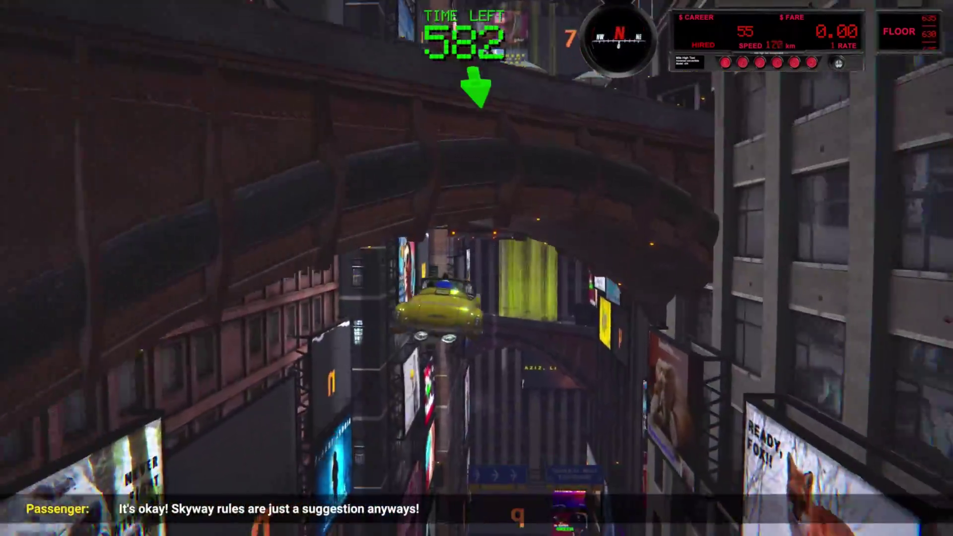
pyautogui.press('s')
pyautogui.press('a')
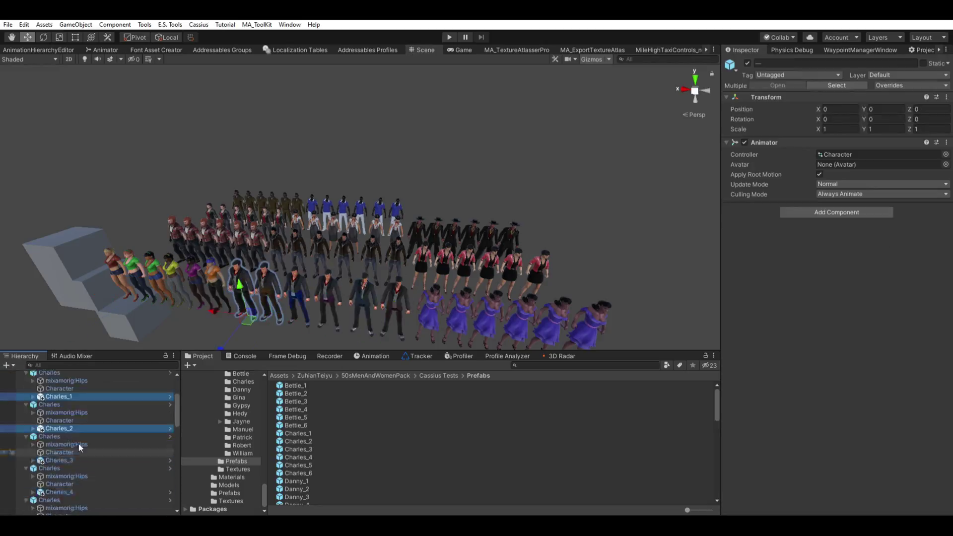
# Step: Add the nested Charles_3 and Charles_4 variants to the selected Charles characters, and select the Hedy characters in the scene
pyautogui.keyDown('ctrl'); pyautogui.click(57, 450); pyautogui.keyUp('ctrl')
pyautogui.keyDown('ctrl'); pyautogui.click(58, 482); pyautogui.keyUp('ctrl')
pyautogui.moveTo(56, 420); pyautogui.dragTo(57, 390)
pyautogui.click(47, 373)
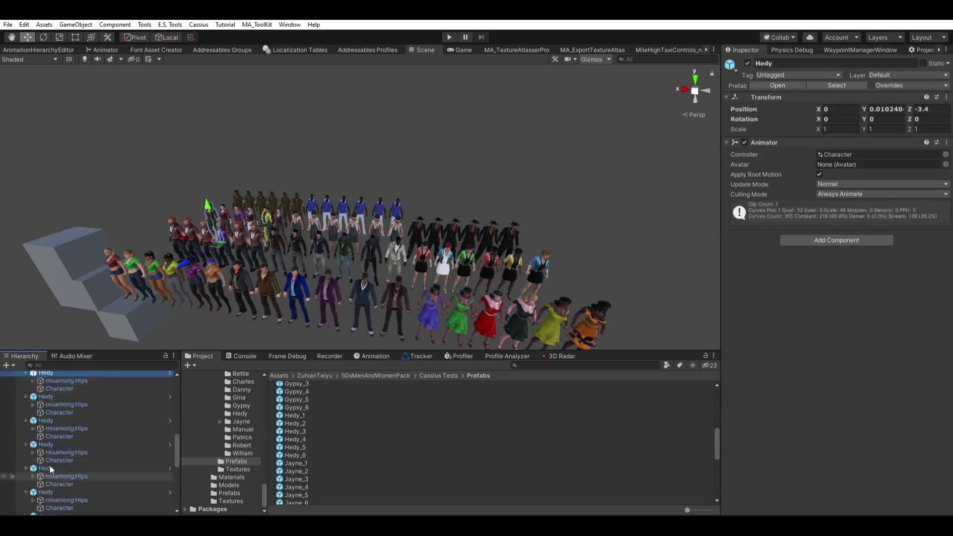
pyautogui.click(47, 390)
# Step: Run the scene in play mode to preview the full line-up of character variants
pyautogui.click(450, 38)
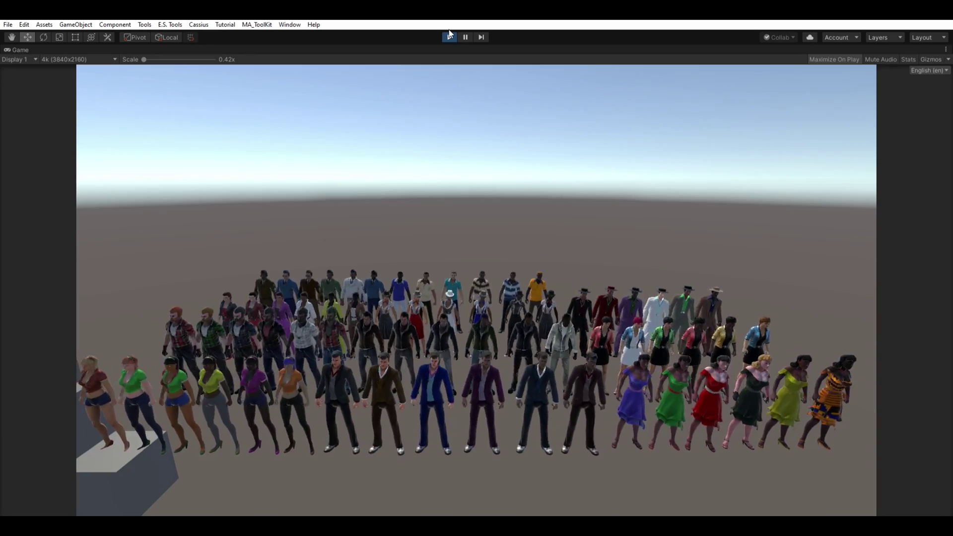
pyautogui.moveTo(170, 59); pyautogui.dragTo(144, 59)
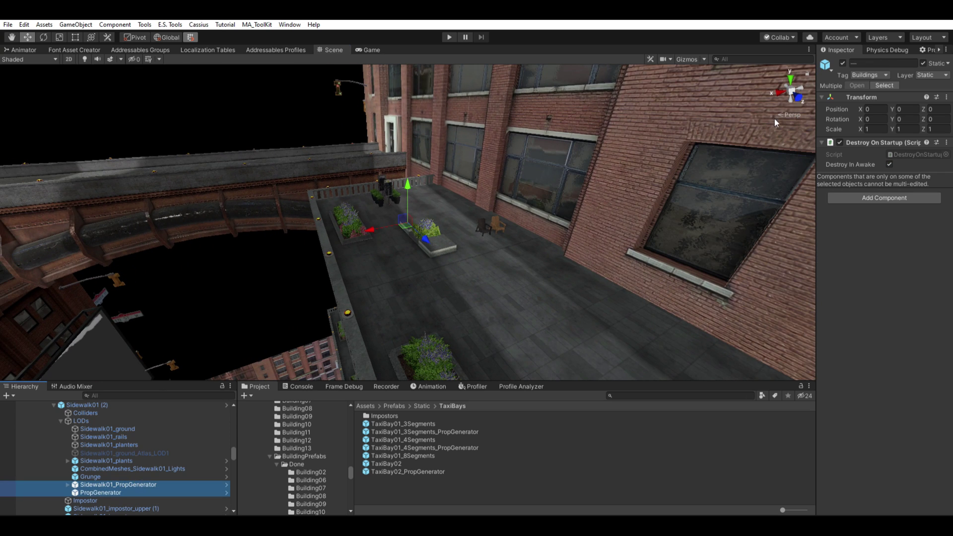
# Step: Disable the current sidewalk's two prop generators and enable Sidewalk01_PropGenerator and PropGenerator on the next sidewalk segment
pyautogui.click(843, 63)
pyautogui.click(496, 298)
pyautogui.click(54, 451)
pyautogui.click(60, 467)
pyautogui.scroll(-3, 114, 445)
pyautogui.click(123, 441)
pyautogui.keyDown('shift'); pyautogui.click(117, 449); pyautogui.keyUp('shift')
pyautogui.click(842, 63)
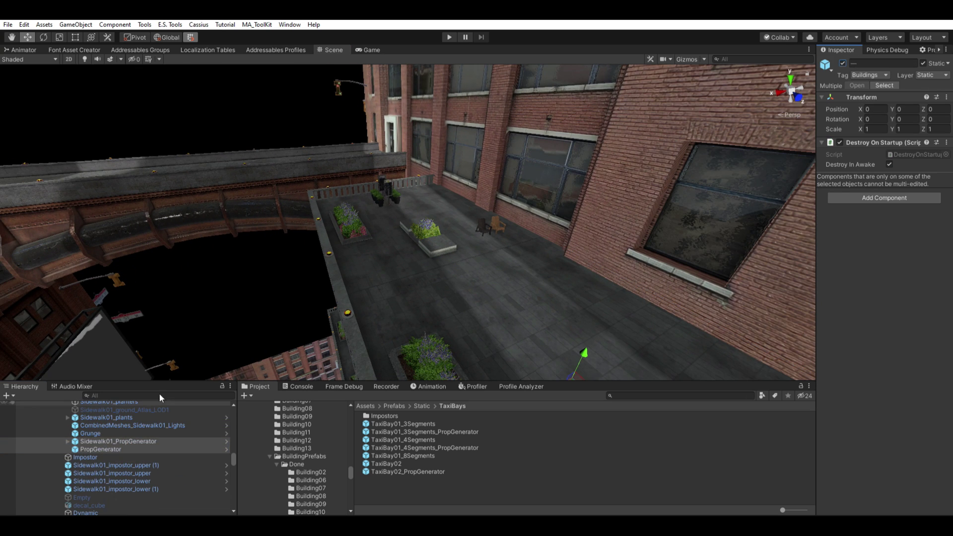
# Step: Regenerate the props several times with the newly enabled sidewalk segment's PropGenerator to get a new random arrangement
pyautogui.click(119, 449)
pyautogui.moveTo(794, 322); pyautogui.dragTo(738, 249, button='middle')
pyautogui.scroll(-2, 738, 249)
pyautogui.click(894, 243)
pyautogui.click(894, 243)
pyautogui.click(895, 242)
pyautogui.click(894, 243)
pyautogui.click(894, 243)
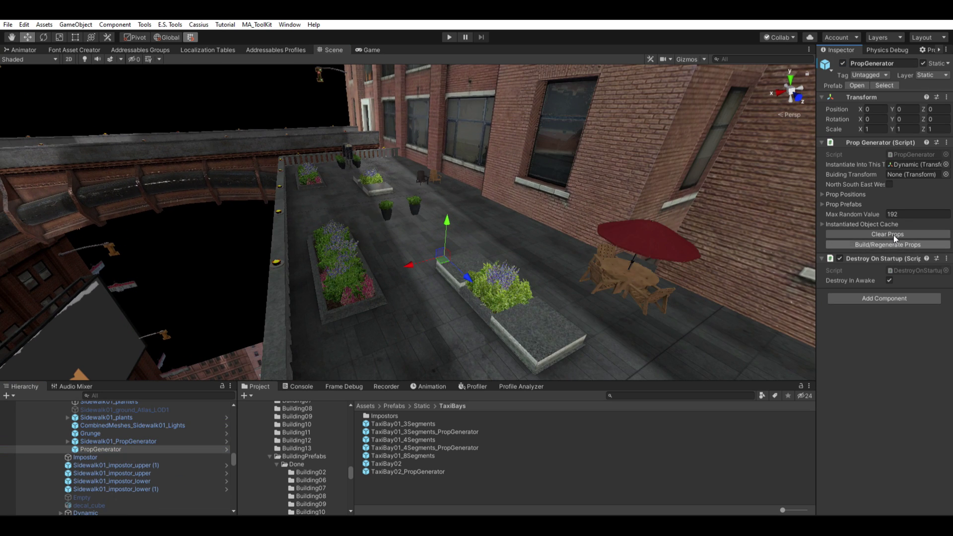
# Step: Disable Sidewalk01_PropGenerator and PropGenerator on the sidewalk segment with the red umbrella table
pyautogui.scroll(-2, 645, 225)
pyautogui.click(597, 223)
pyautogui.moveTo(563, 302); pyautogui.dragTo(273, 366)
pyautogui.keyDown('alt'); pyautogui.moveTo(305, 207); pyautogui.dragTo(472, 211); pyautogui.keyUp('alt')
pyautogui.click(148, 469)
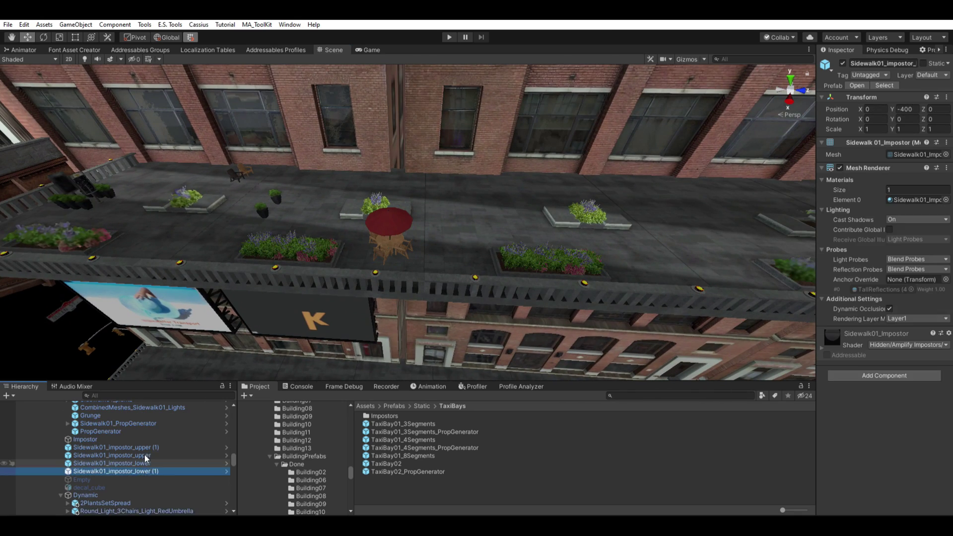
pyautogui.scroll(1, 144, 454)
pyautogui.click(124, 455)
pyautogui.keyDown('shift'); pyautogui.click(112, 463); pyautogui.keyUp('shift')
pyautogui.click(842, 63)
# Step: Enable both prop generators of Sidewalk01 (3) and build its props with the PropGenerator
pyautogui.keyDown('alt'); pyautogui.moveTo(586, 179); pyautogui.dragTo(397, 194); pyautogui.keyUp('alt')
pyautogui.click(501, 253)
pyautogui.scroll(-2, 84, 457)
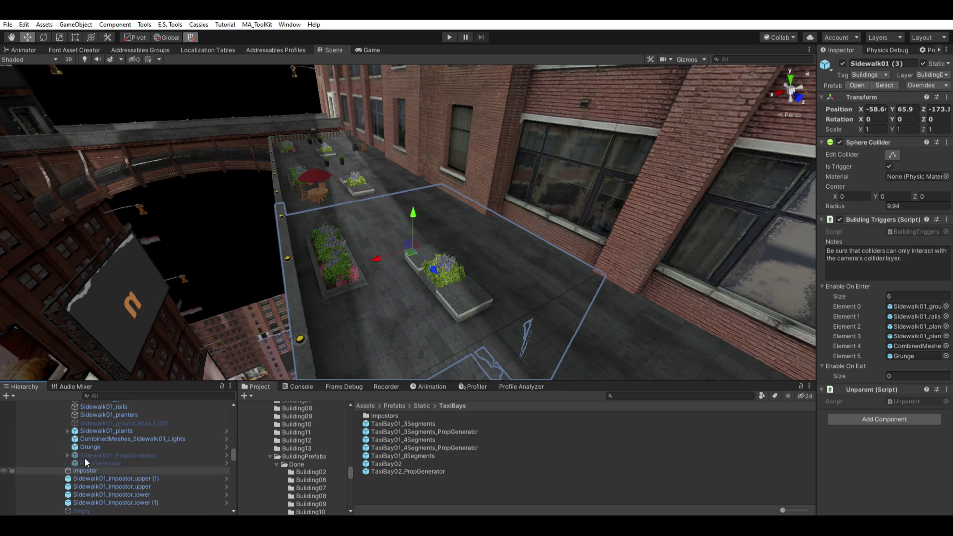
pyautogui.click(85, 457)
pyautogui.keyDown('shift'); pyautogui.click(95, 463); pyautogui.keyUp('shift')
pyautogui.click(842, 63)
pyautogui.click(104, 463)
pyautogui.click(881, 244)
# Step: Disable Sidewalk01_PropGenerator and PropGenerator on Sidewalk01 (3)
pyautogui.moveTo(572, 209)
pyautogui.keyDown('alt'); pyautogui.mouseDown()
pyautogui.moveTo(557, 208)
pyautogui.moveTo(573, 213)
pyautogui.mouseUp(); pyautogui.keyUp('alt')
pyautogui.keyDown('shift'); pyautogui.click(126, 445); pyautogui.keyUp('shift')
pyautogui.click(122, 454)
pyautogui.keyDown('shift'); pyautogui.click(112, 462); pyautogui.keyUp('shift')
pyautogui.click(842, 63)
# Step: Enable Sidewalk01_PropGenerator and PropGenerator on the next empty sidewalk segment along the brick building
pyautogui.click(538, 255)
pyautogui.moveTo(570, 281); pyautogui.dragTo(546, 263)
pyautogui.keyDown('alt'); pyautogui.moveTo(325, 168); pyautogui.dragTo(437, 208); pyautogui.keyUp('alt')
pyautogui.click(438, 210)
pyautogui.click(53, 510)
pyautogui.scroll(-4, 124, 478)
pyautogui.click(122, 471)
pyautogui.keyDown('shift'); pyautogui.click(116, 479); pyautogui.keyUp('shift')
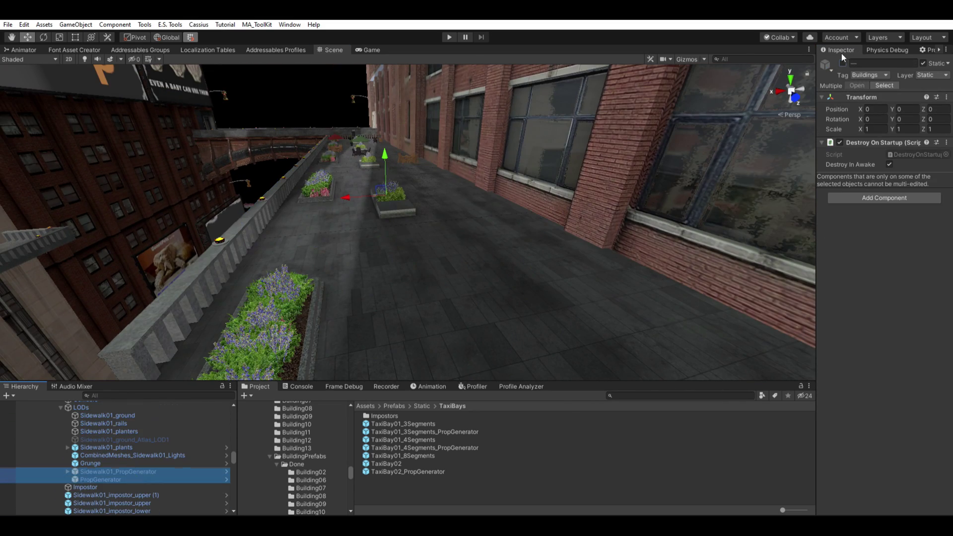
pyautogui.click(842, 63)
# Step: Build and regenerate the props on this sidewalk segment using its PropGenerator
pyautogui.click(101, 479)
pyautogui.click(892, 244)
pyautogui.click(892, 244)
pyautogui.click(892, 234)
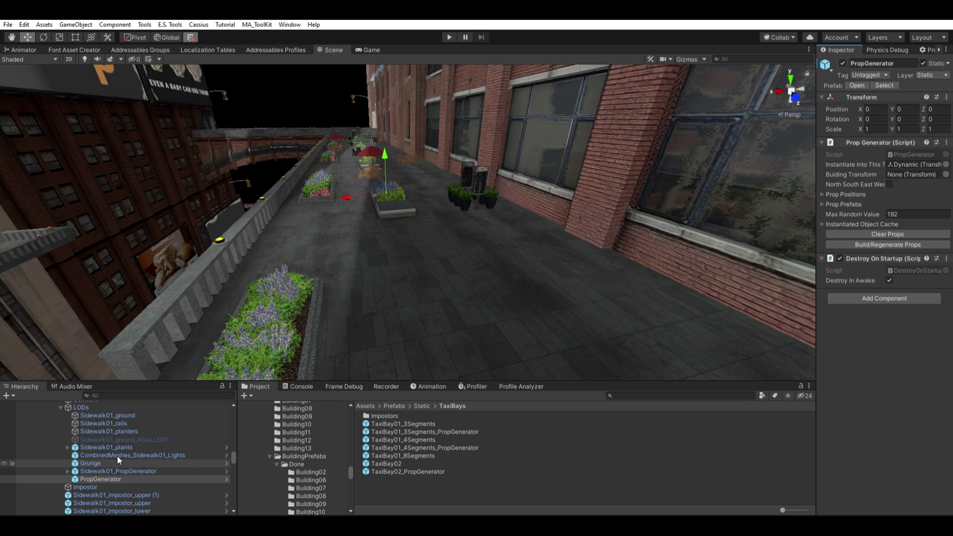
pyautogui.click(118, 471)
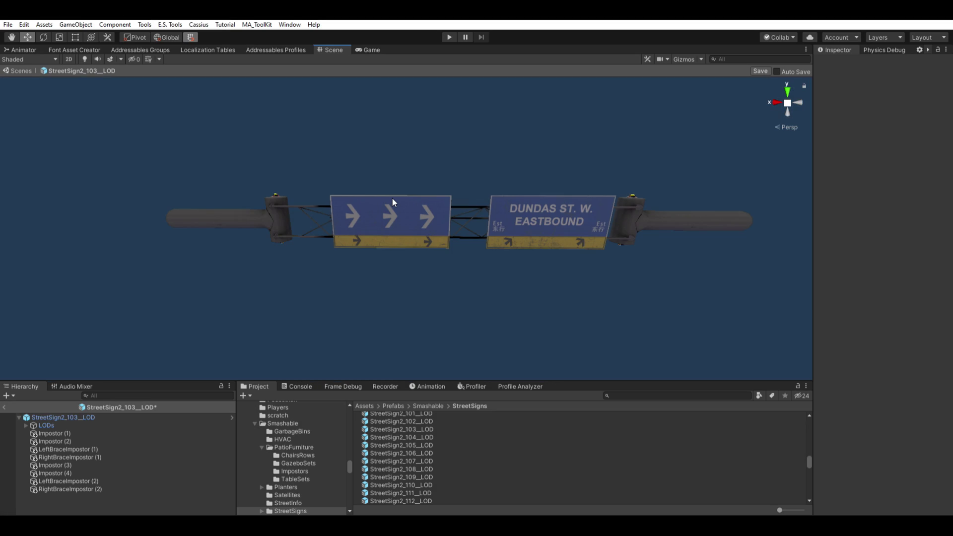
# Step: Examine the StreetSign2_103__LOD prefab from near and far to compare its detailed signs with their impostors
pyautogui.click(392, 198)
pyautogui.scroll(-3, 282, 289)
pyautogui.click(282, 289)
pyautogui.scroll(2, 426, 224)
pyautogui.scroll(5, 434, 246)
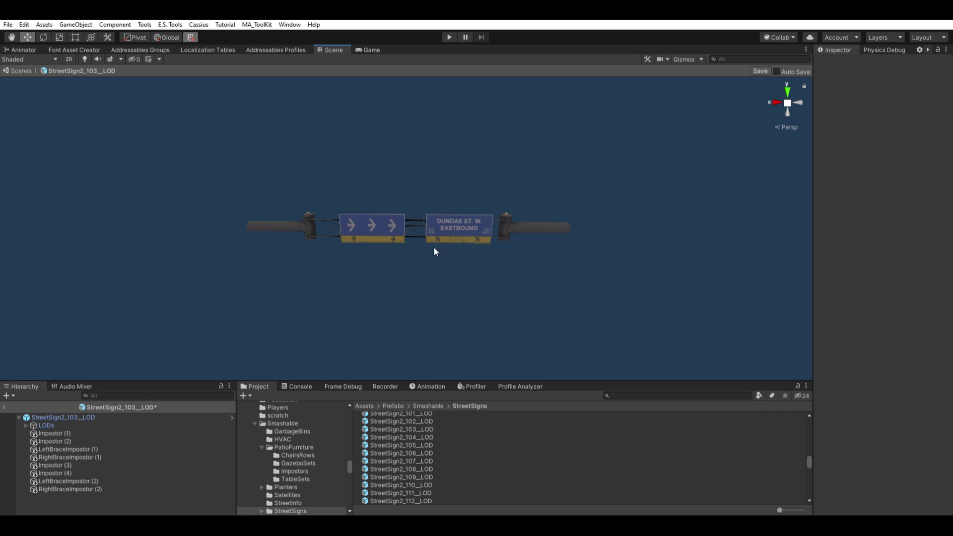
pyautogui.keyDown('alt'); pyautogui.moveTo(474, 266); pyautogui.dragTo(605, 226); pyautogui.keyUp('alt')
pyautogui.keyDown('alt'); pyautogui.moveTo(296, 189); pyautogui.dragTo(376, 268); pyautogui.keyUp('alt')
pyautogui.scroll(-1, 375, 275)
pyautogui.scroll(-8, 374, 278)
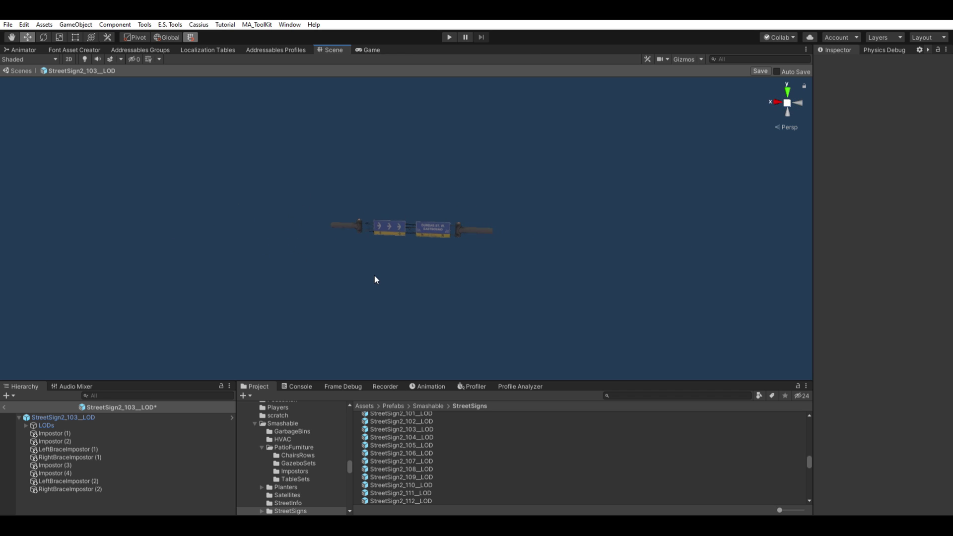
pyautogui.moveTo(431, 192); pyautogui.dragTo(440, 204, button='middle')
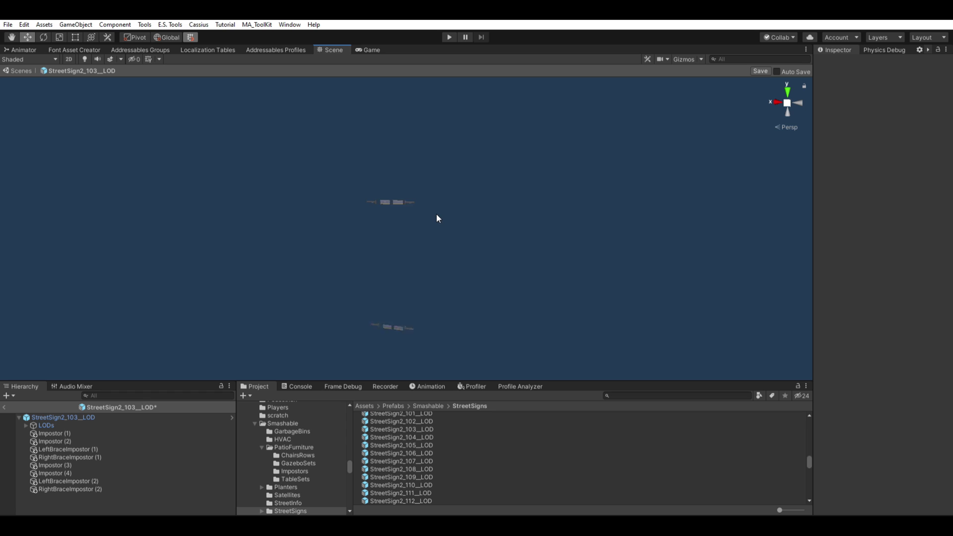
pyautogui.scroll(6, 438, 217)
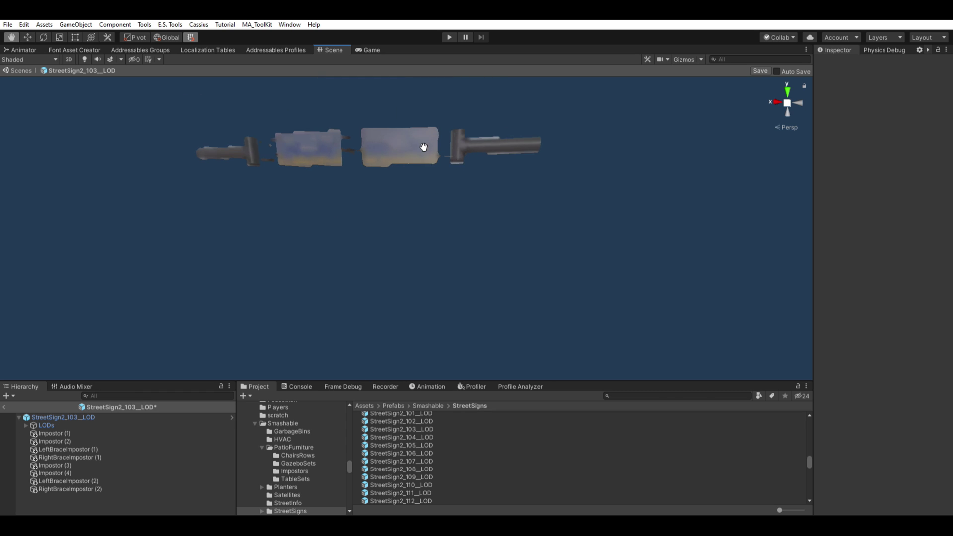
pyautogui.scroll(4, 425, 154)
pyautogui.scroll(-10, 430, 225)
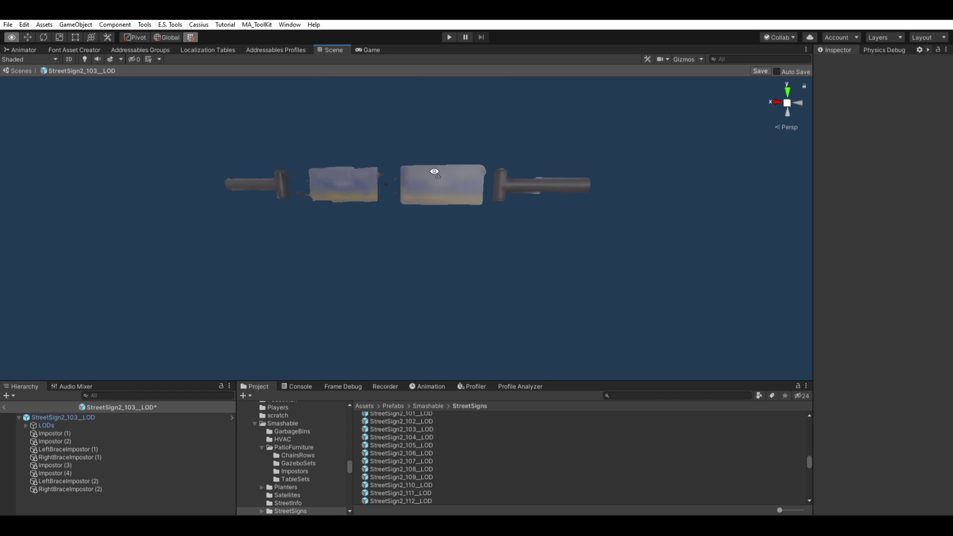
pyautogui.scroll(-4, 430, 225)
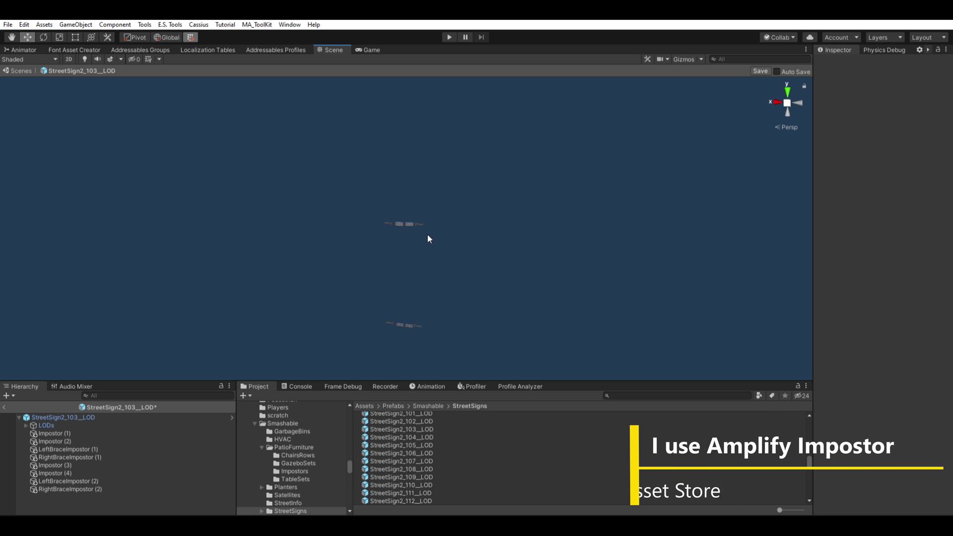
pyautogui.moveTo(430, 238); pyautogui.dragTo(441, 207, button='middle')
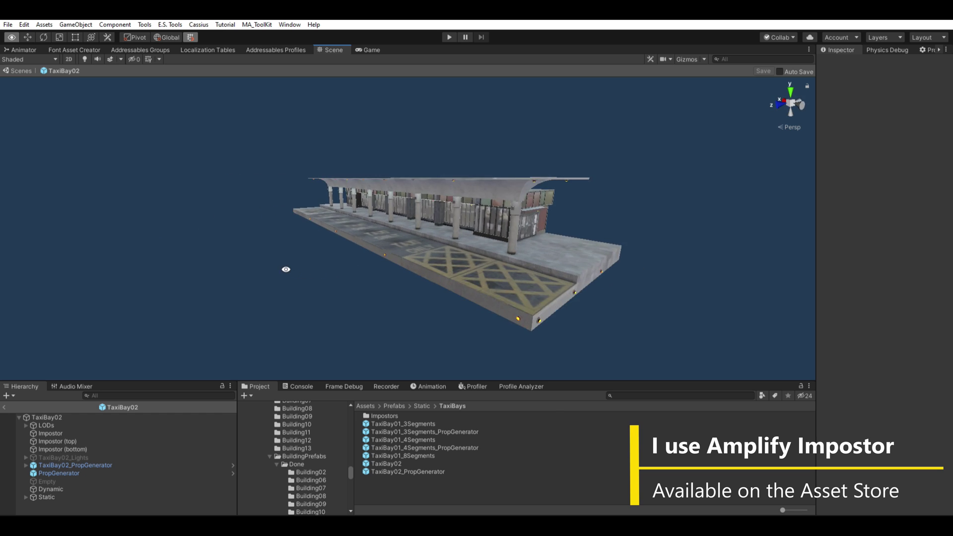
# Step: Examine the TaxiBay02 prefab and its impostors from several angles and distances, and look over the city street scene
pyautogui.keyDown('alt'); pyautogui.moveTo(311, 277); pyautogui.dragTo(386, 285); pyautogui.keyUp('alt')
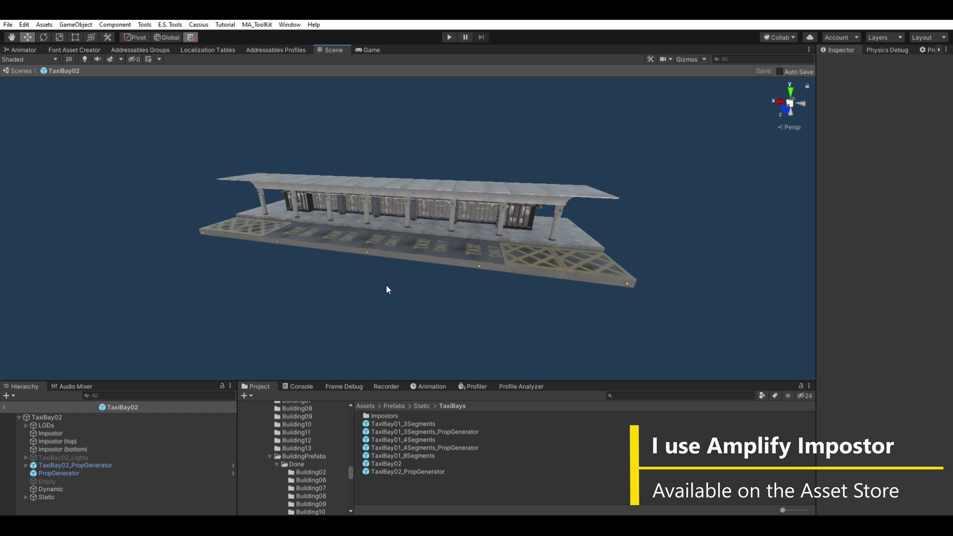
pyautogui.scroll(-10, 504, 212)
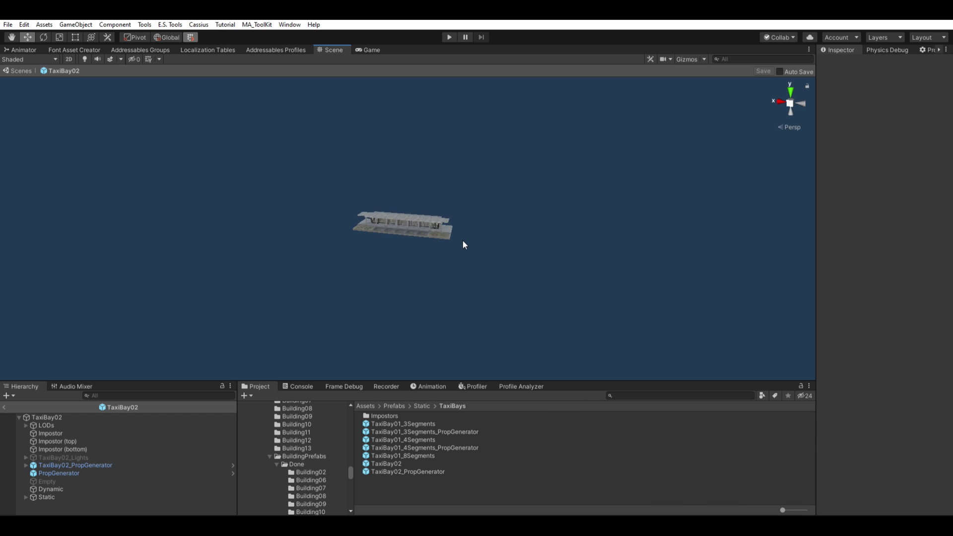
pyautogui.moveTo(463, 244); pyautogui.dragTo(470, 218, button='middle')
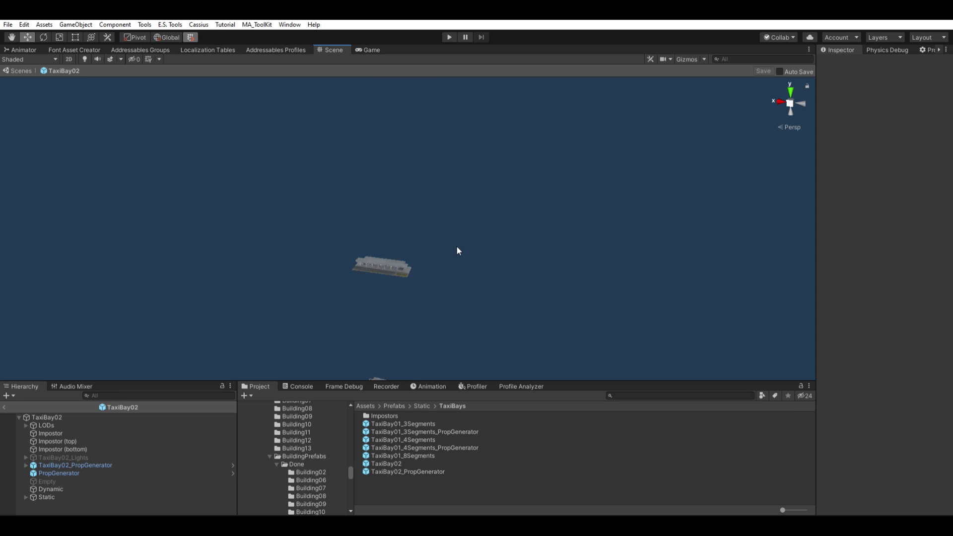
pyautogui.scroll(6, 449, 249)
pyautogui.keyDown('alt'); pyautogui.moveTo(421, 256); pyautogui.dragTo(307, 264); pyautogui.keyUp('alt')
pyautogui.moveTo(307, 264); pyautogui.dragTo(364, 239, button='middle')
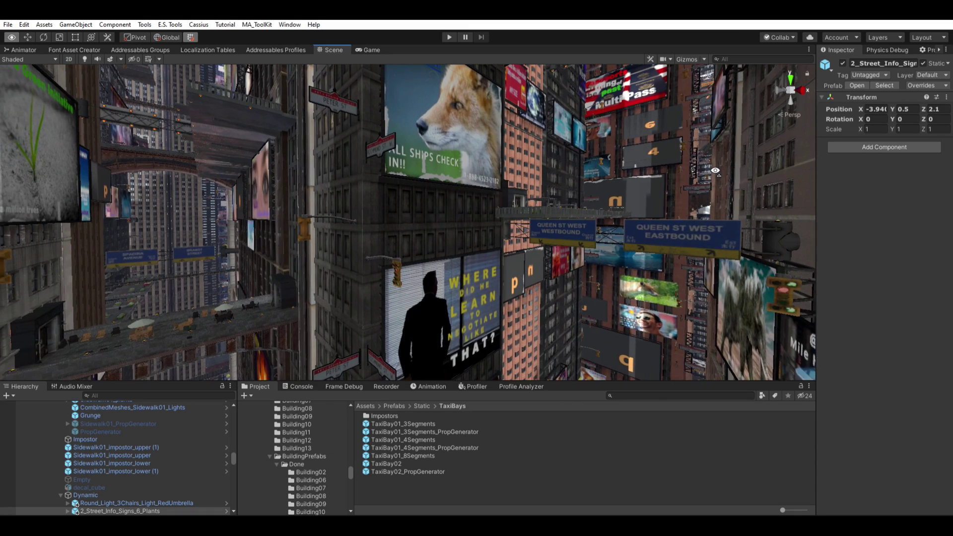
pyautogui.keyDown('alt'); pyautogui.moveTo(687, 174); pyautogui.dragTo(221, 304); pyautogui.keyUp('alt')
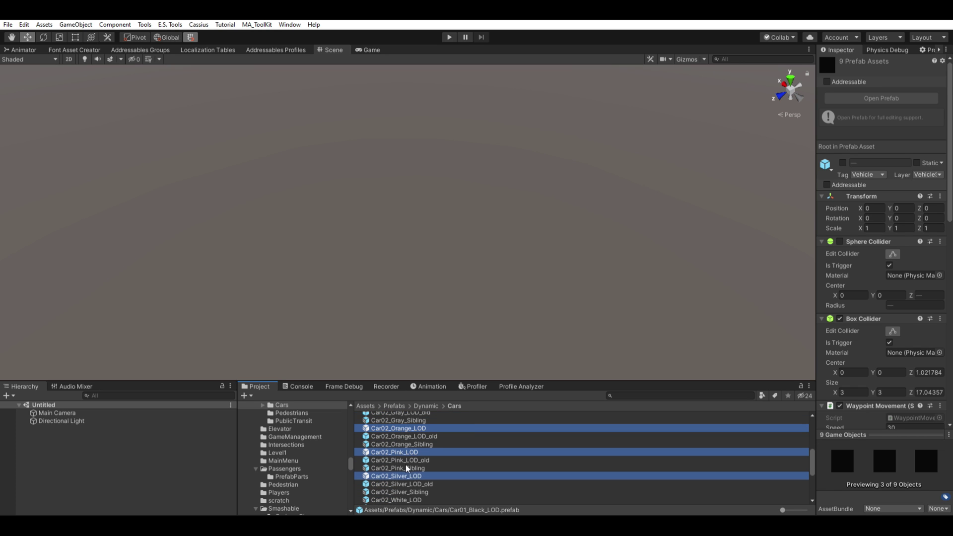
# Step: Add the Car02 White and the Car05 Black, Green, Grey and Red LOD prefabs to the selection and place all selected cars in the scene
pyautogui.scroll(-1, 416, 459)
pyautogui.keyDown('ctrl'); pyautogui.click(419, 463); pyautogui.keyUp('ctrl')
pyautogui.keyDown('ctrl'); pyautogui.click(414, 487); pyautogui.keyUp('ctrl')
pyautogui.scroll(-2, 412, 440)
pyautogui.keyDown('ctrl'); pyautogui.click(408, 443); pyautogui.keyUp('ctrl')
pyautogui.keyDown('ctrl'); pyautogui.click(404, 467); pyautogui.keyUp('ctrl')
pyautogui.keyDown('ctrl'); pyautogui.click(409, 490); pyautogui.keyUp('ctrl')
pyautogui.scroll(-1, 416, 466)
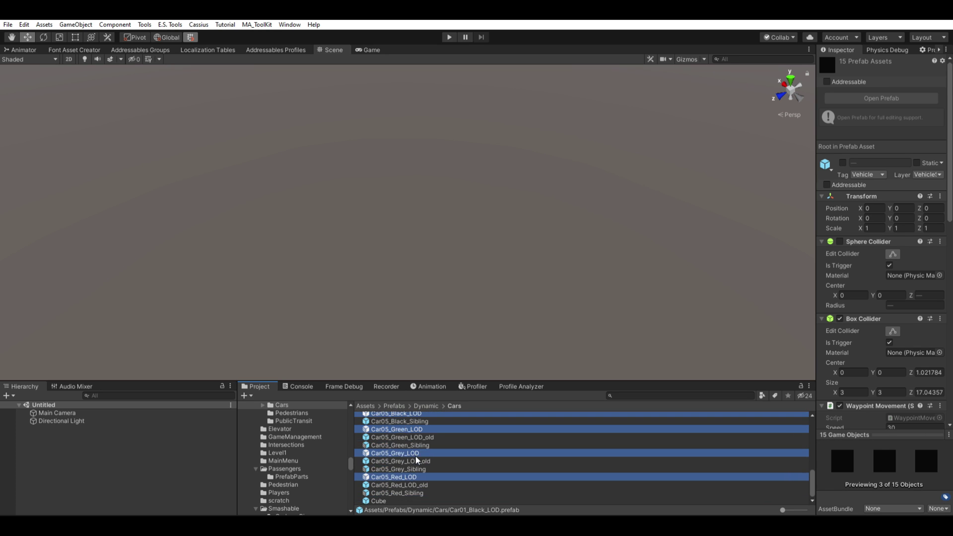
pyautogui.moveTo(415, 455); pyautogui.dragTo(101, 449)
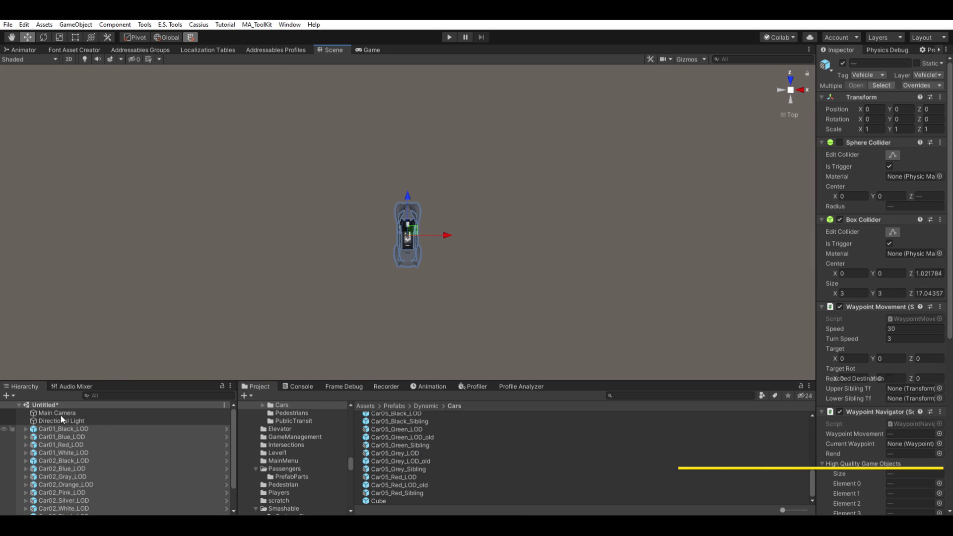
# Step: Spread the stacked cars into a single row along the negative Z axis, removing one car from the selection before each move
pyautogui.keyDown('ctrl'); pyautogui.click(82, 437); pyautogui.keyUp('ctrl')
pyautogui.moveTo(411, 276); pyautogui.dragTo(411, 376)
pyautogui.scroll(-3, 420, 260)
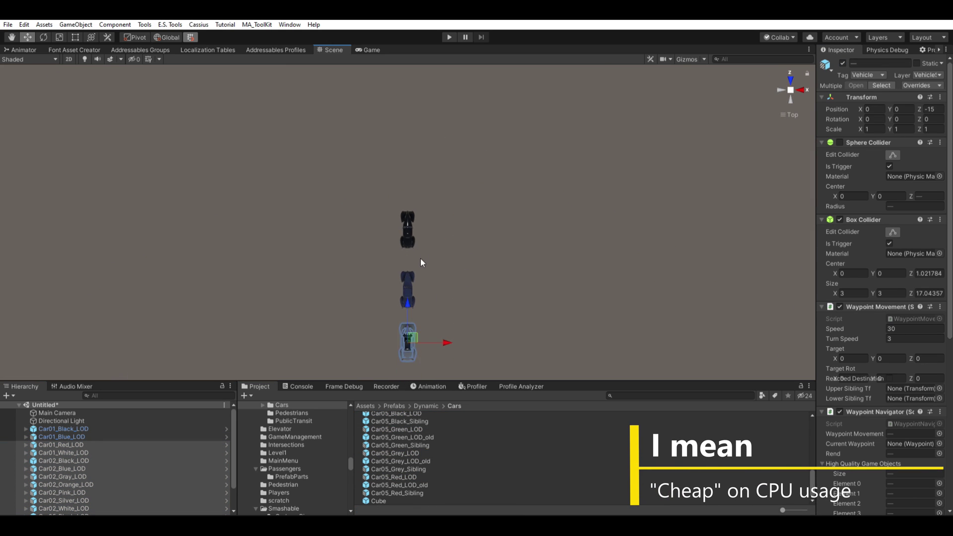
pyautogui.moveTo(420, 260); pyautogui.dragTo(413, 151, button='middle')
pyautogui.keyDown('ctrl'); pyautogui.click(83, 443); pyautogui.keyUp('ctrl')
pyautogui.moveTo(403, 189); pyautogui.dragTo(404, 247)
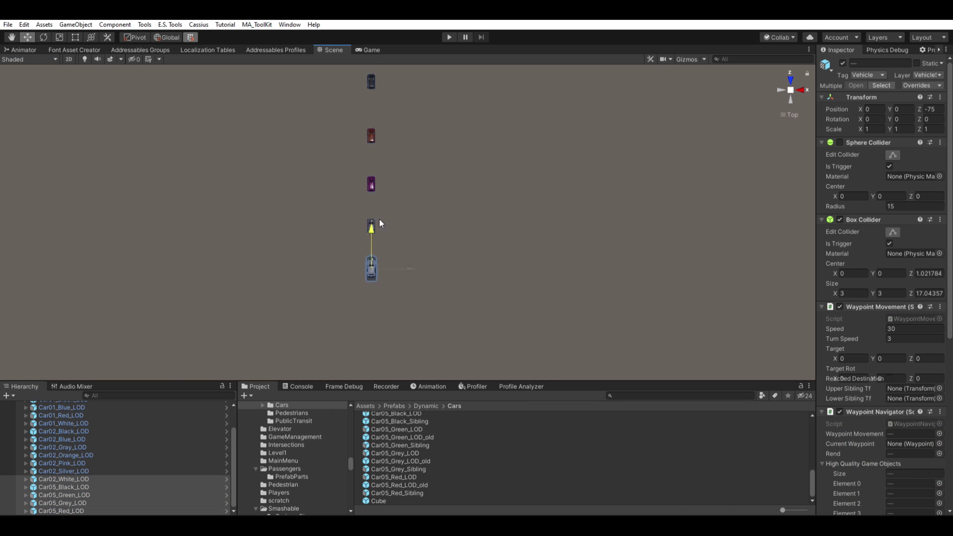
pyautogui.moveTo(371, 295); pyautogui.dragTo(371, 352)
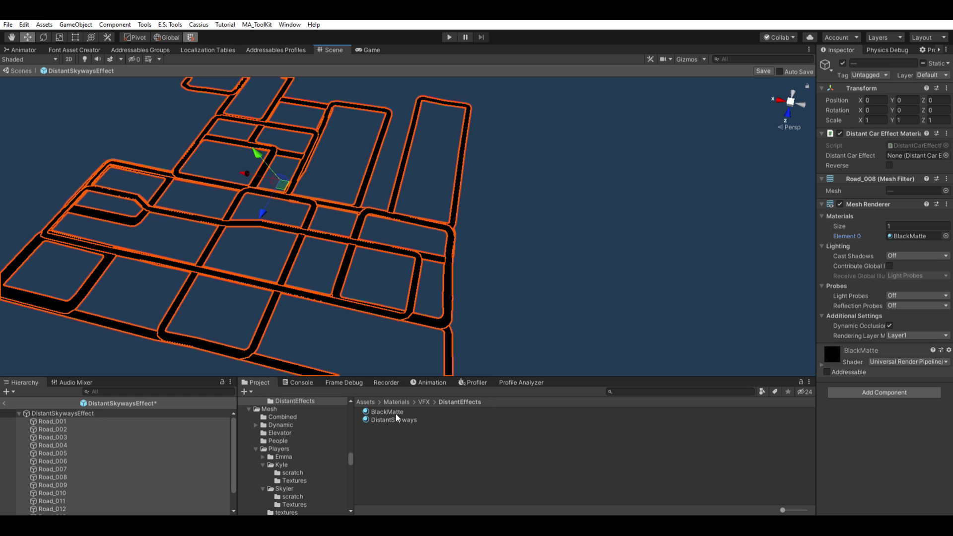
# Step: Assign the DistantSkyways material to all selected road meshes in the DistantSkywaysEffect prefab
pyautogui.moveTo(398, 417); pyautogui.dragTo(398, 410)
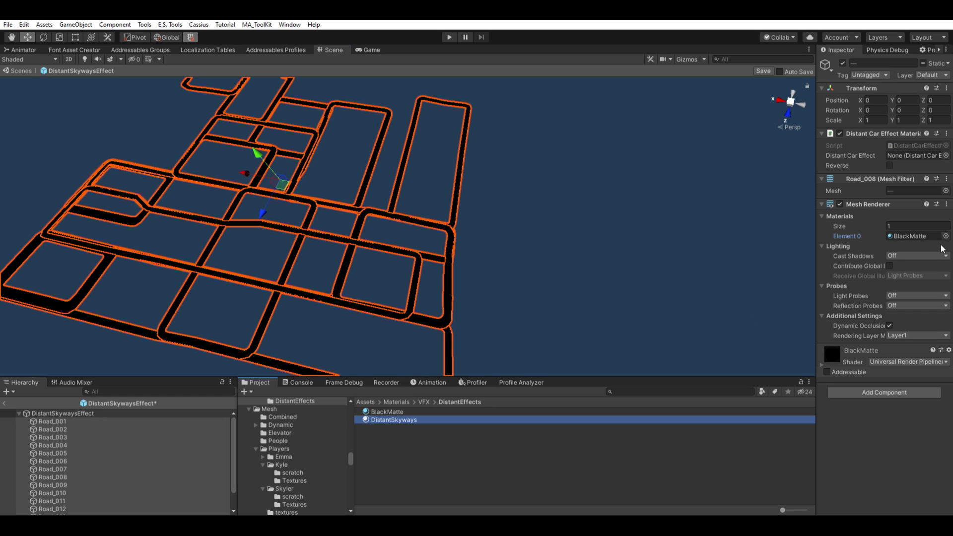
pyautogui.moveTo(916, 233); pyautogui.dragTo(906, 234)
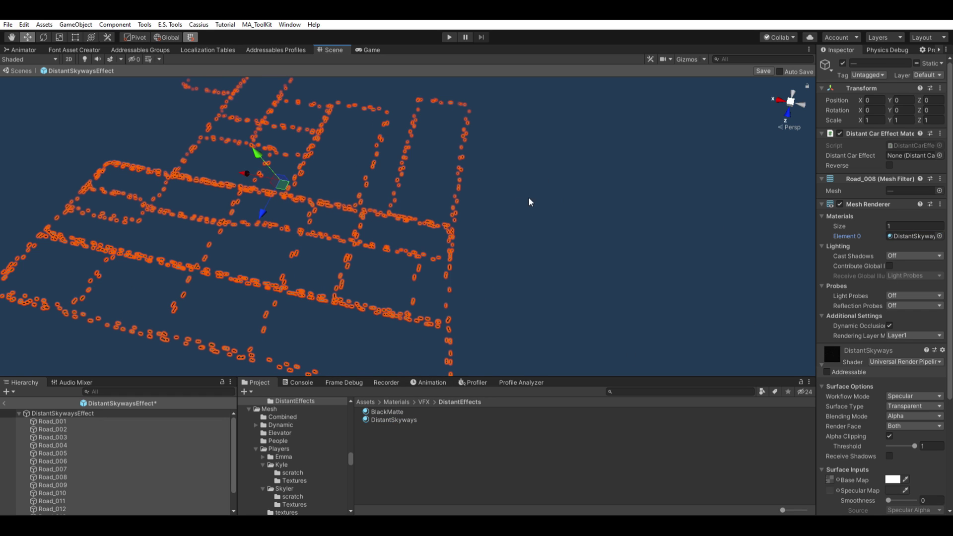
pyautogui.click(496, 205)
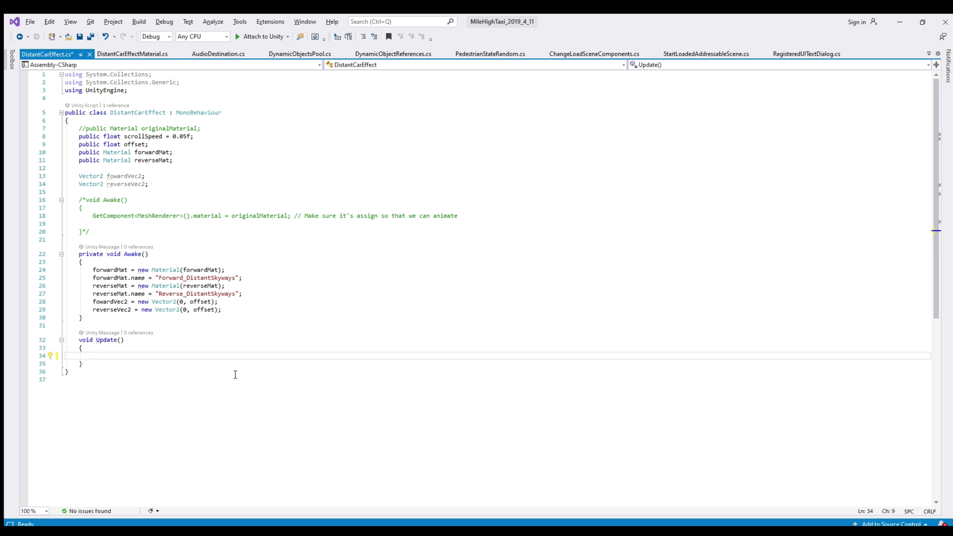
# Step: In Visual Studio, write the Update code in DistantCarEffect.cs that drives offset by Time.time * scrollSpeed and subtracts 1 when it reaches 1
pyautogui.write("= Time.time * scrollSpeed; if (offset >= 1) offset = offset - 1; // wrap so we don't end up with massive numbers  fowardVec2.y = offset; reverseVec2.y = -offset; forwardMat.mainTextureOffset = fowardVec2; re")
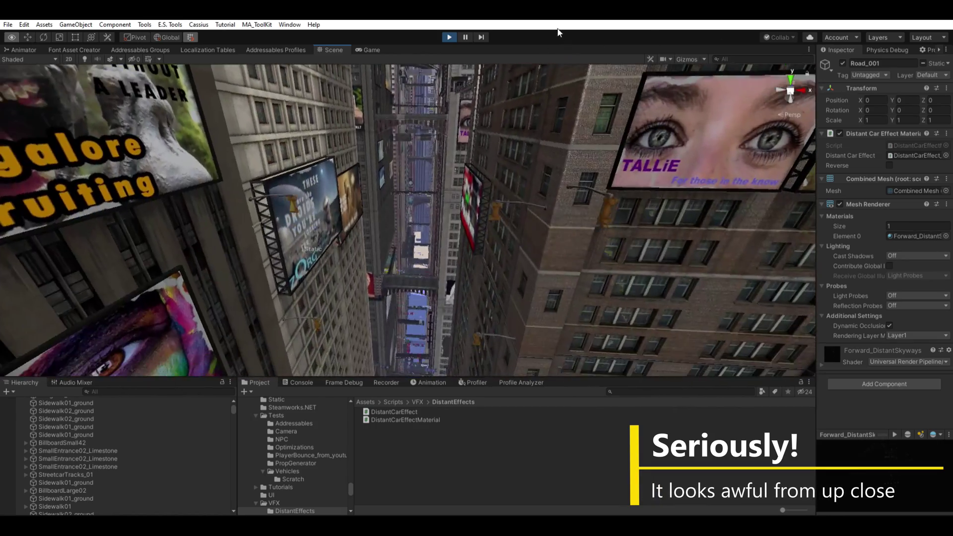
# Step: Examine the distant car effect along the city streets in the running scene
pyautogui.moveTo(560, 33); pyautogui.dragTo(555, 513, button='right')
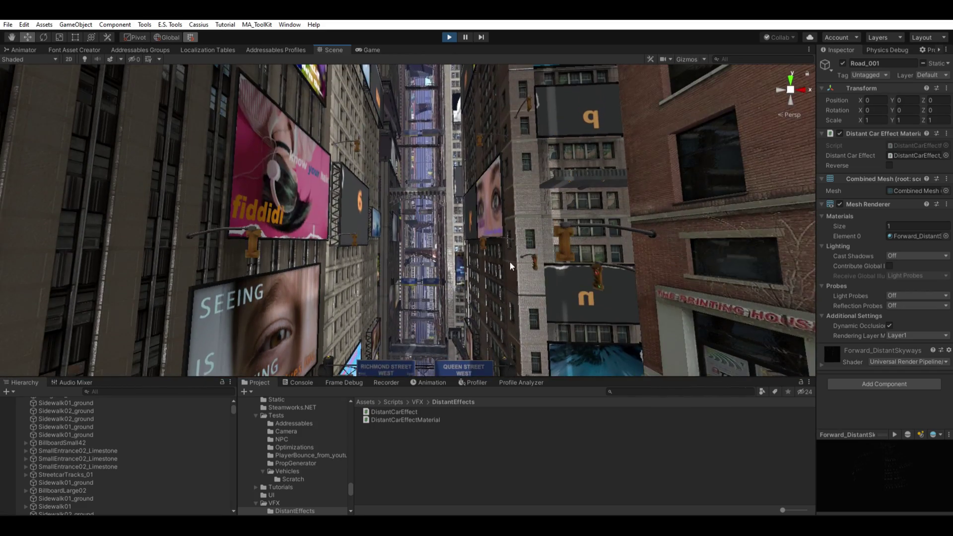
# Step: Look down the city street and review the scene's lightmapping and fog settings
pyautogui.moveTo(511, 266); pyautogui.dragTo(510, 146, button='right')
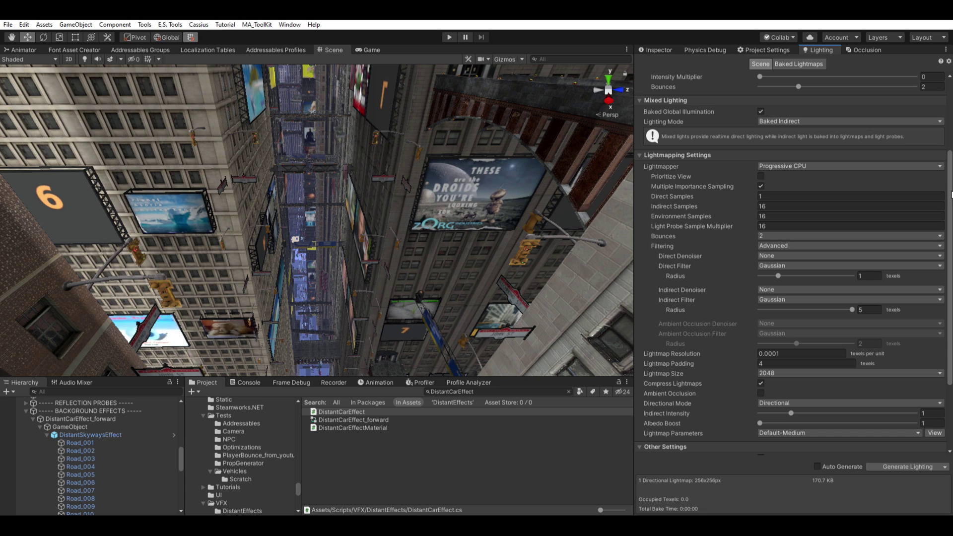
pyautogui.moveTo(948, 189); pyautogui.dragTo(952, 253)
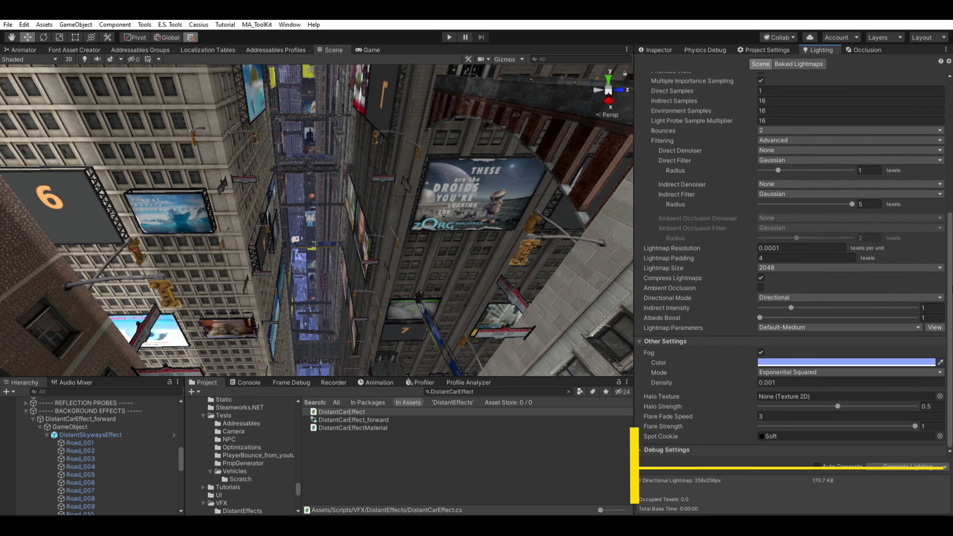
pyautogui.scroll(8, 822, 240)
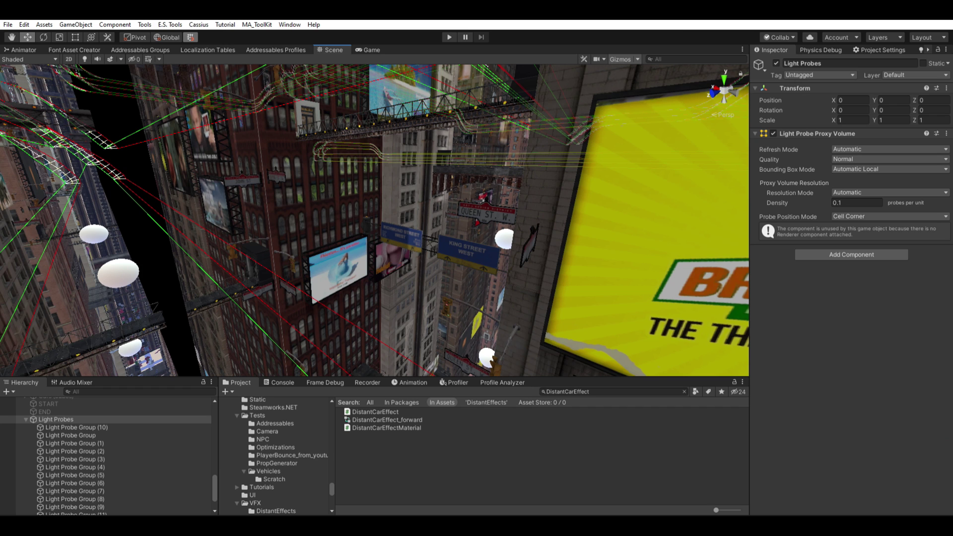
# Step: Select all light probe groups under the Light Probes object to examine their coverage between the buildings
pyautogui.moveTo(91, 377); pyautogui.dragTo(90, 344)
pyautogui.click(80, 395)
pyautogui.click(74, 389)
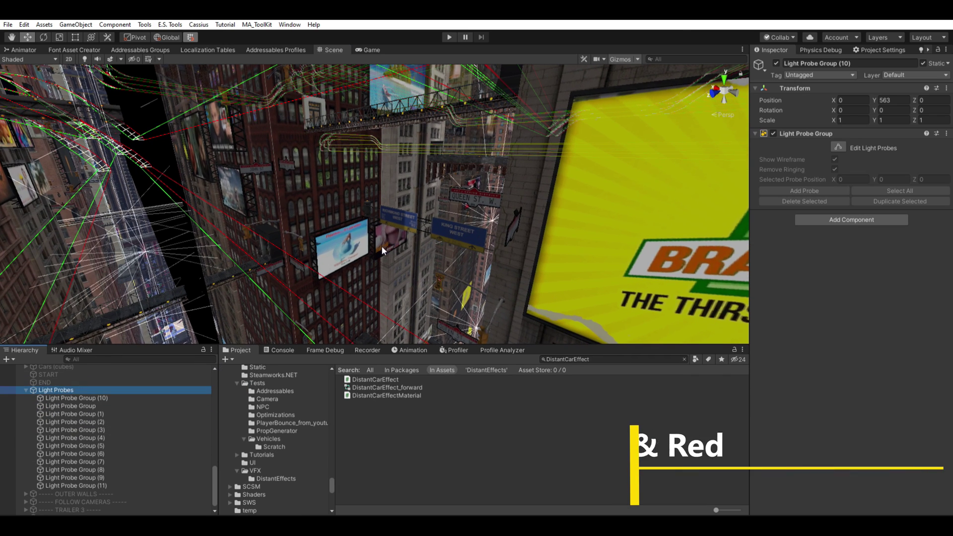
pyautogui.click(92, 396)
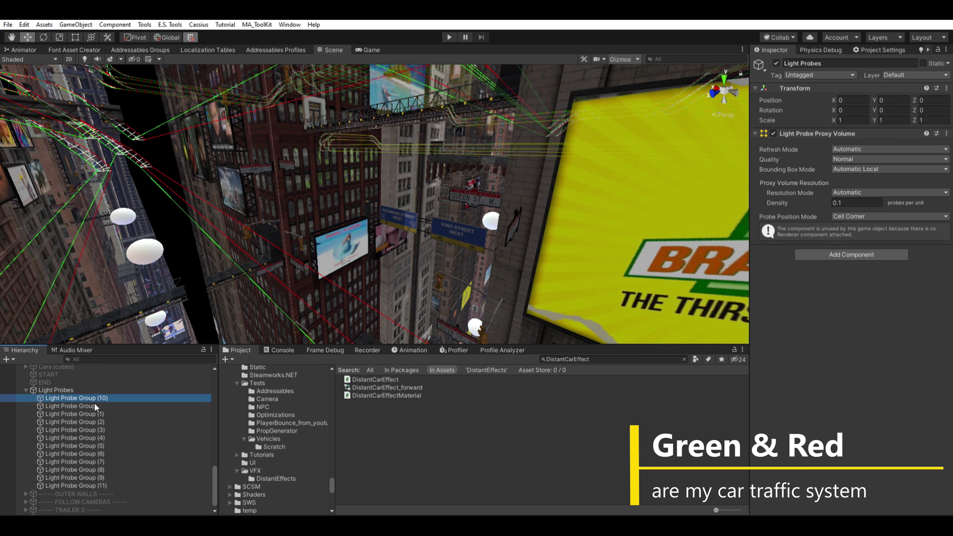
pyautogui.scroll(-1, 102, 425)
pyautogui.keyDown('shift'); pyautogui.click(94, 478); pyautogui.keyUp('shift')
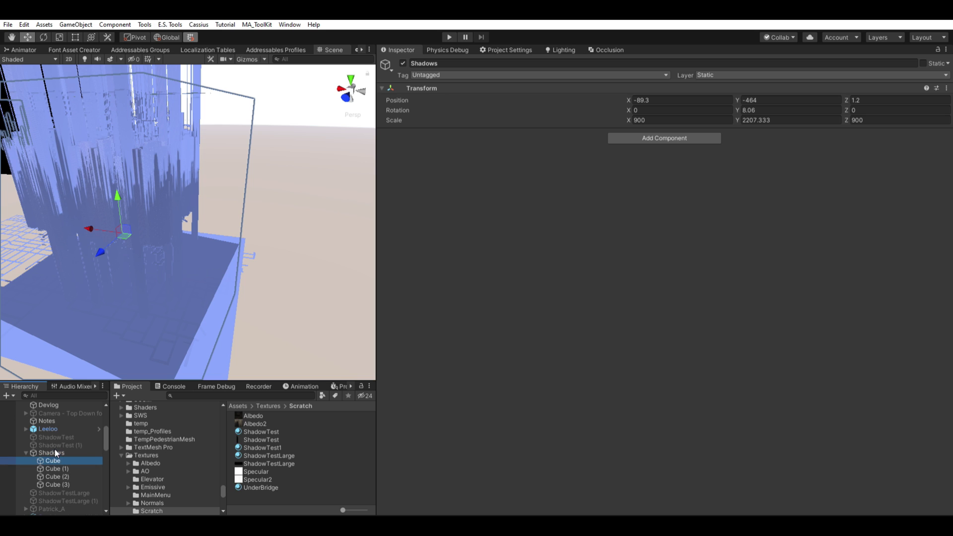
# Step: Select the four cubes under Shadows and examine their ShadowTestLarge decals around the city
pyautogui.click(52, 461)
pyautogui.keyDown('shift'); pyautogui.click(65, 484); pyautogui.keyUp('shift')
pyautogui.keyDown('alt'); pyautogui.moveTo(188, 217); pyautogui.dragTo(334, 250); pyautogui.keyUp('alt')
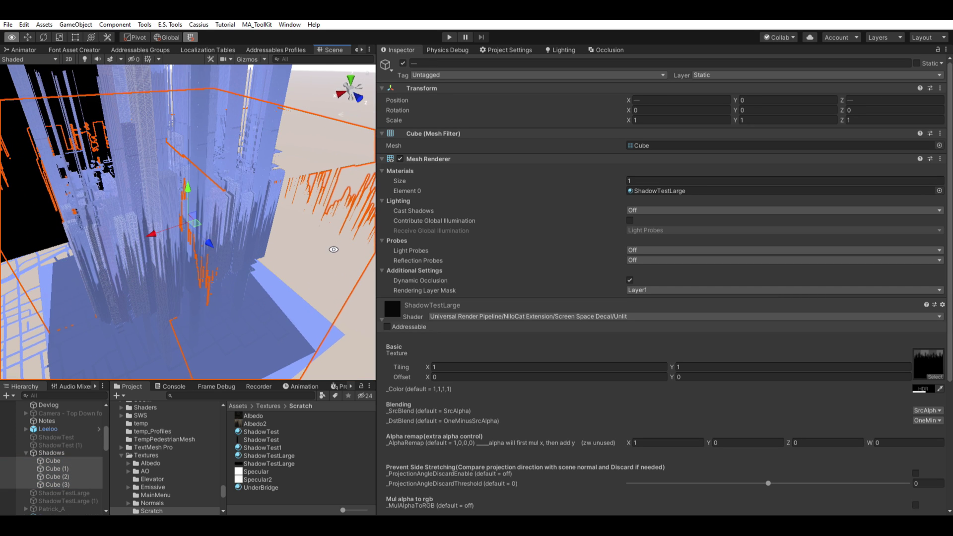
pyautogui.click(315, 462)
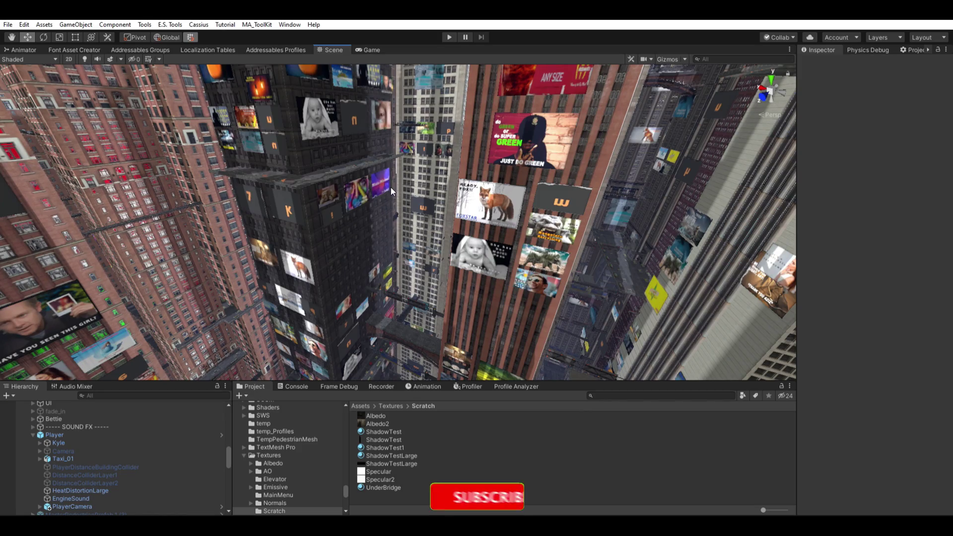
# Step: Examine the billboards, ledges and building facades of the city from closer up
pyautogui.moveTo(415, 108); pyautogui.dragTo(468, 259, button='middle')
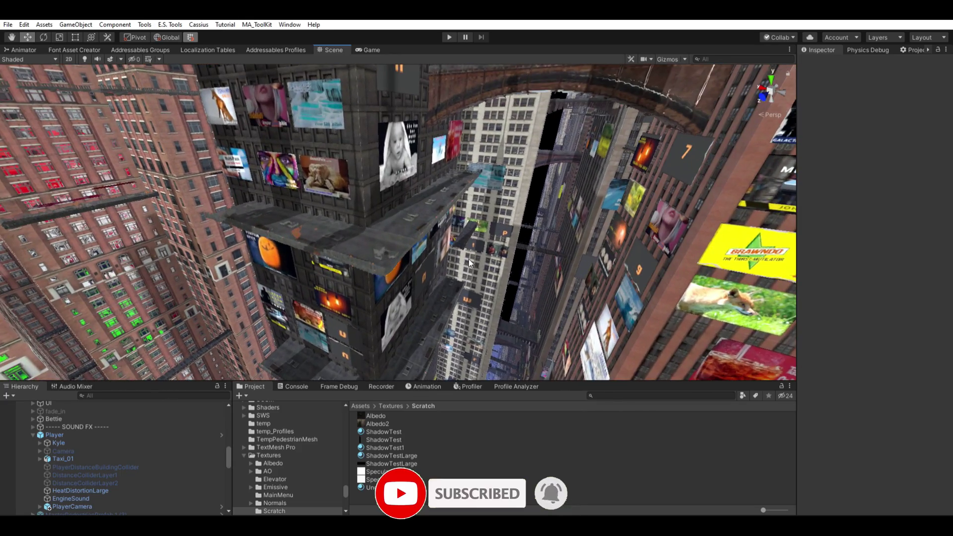
pyautogui.scroll(5, 470, 259)
pyautogui.scroll(1, 470, 259)
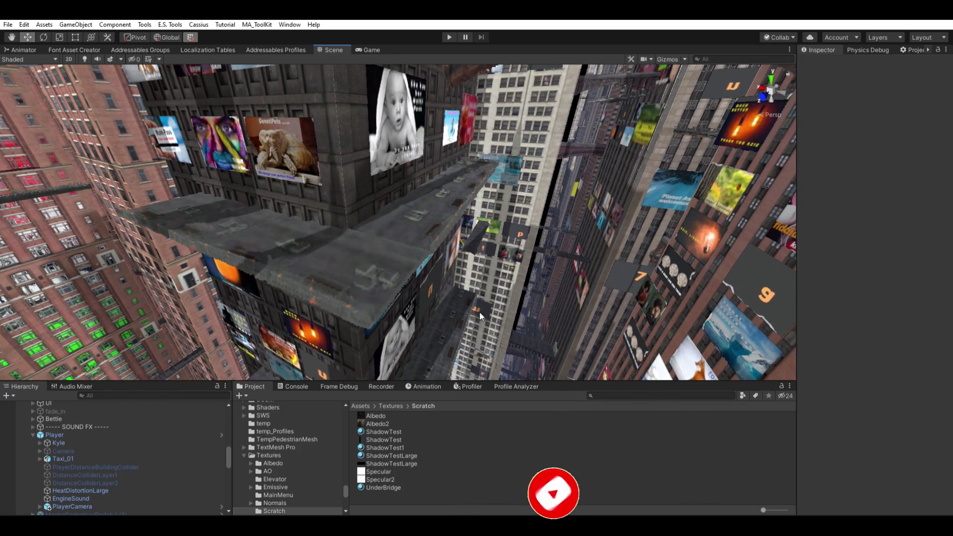
pyautogui.moveTo(469, 213); pyautogui.dragTo(433, 92, button='middle')
pyautogui.moveTo(299, 443); pyautogui.dragTo(304, 353, button='middle')
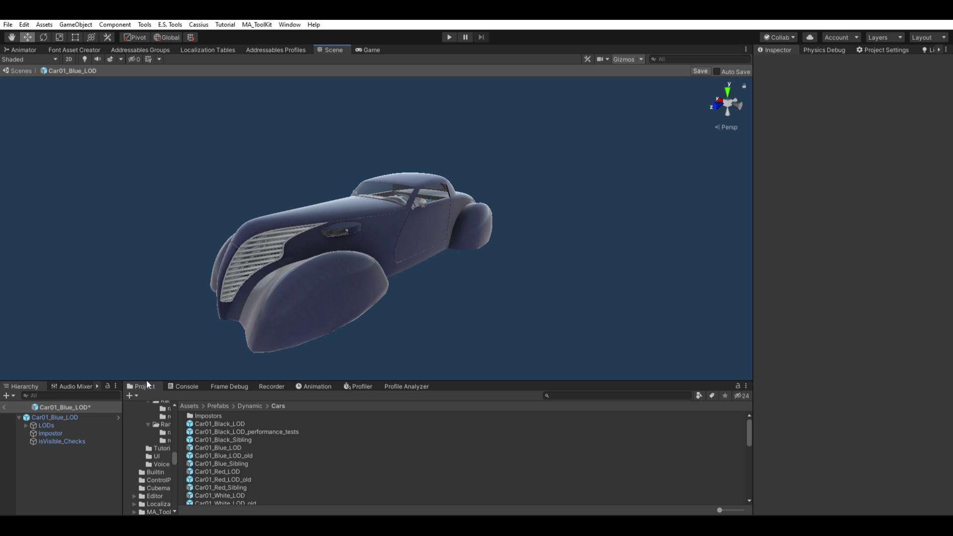
# Step: Select the LODs object of the Car01_Blue_LOD prefab and examine the full extent of its collider spheres
pyautogui.keyDown('alt'); pyautogui.moveTo(288, 298); pyautogui.dragTo(320, 295); pyautogui.keyUp('alt')
pyautogui.click(46, 425)
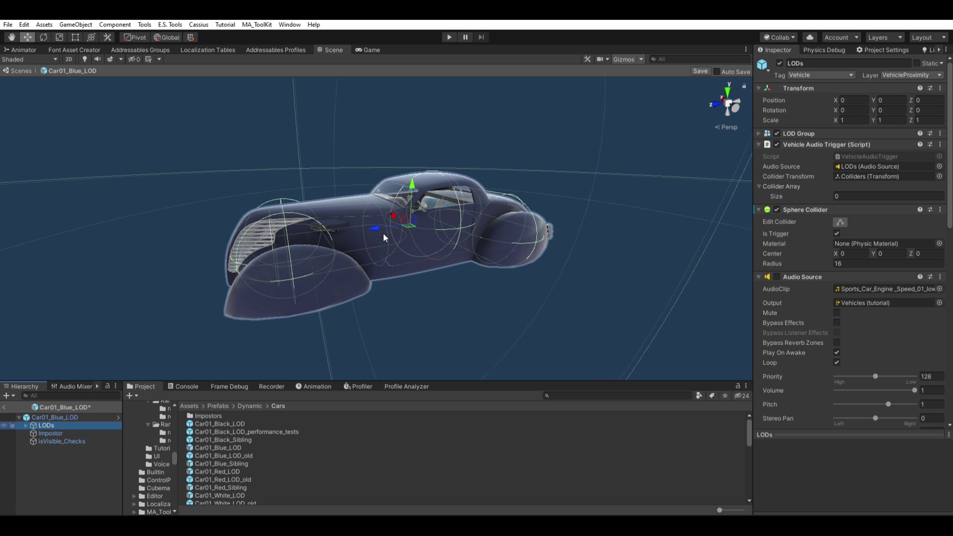
pyautogui.press('f')
pyautogui.scroll(-5, 403, 269)
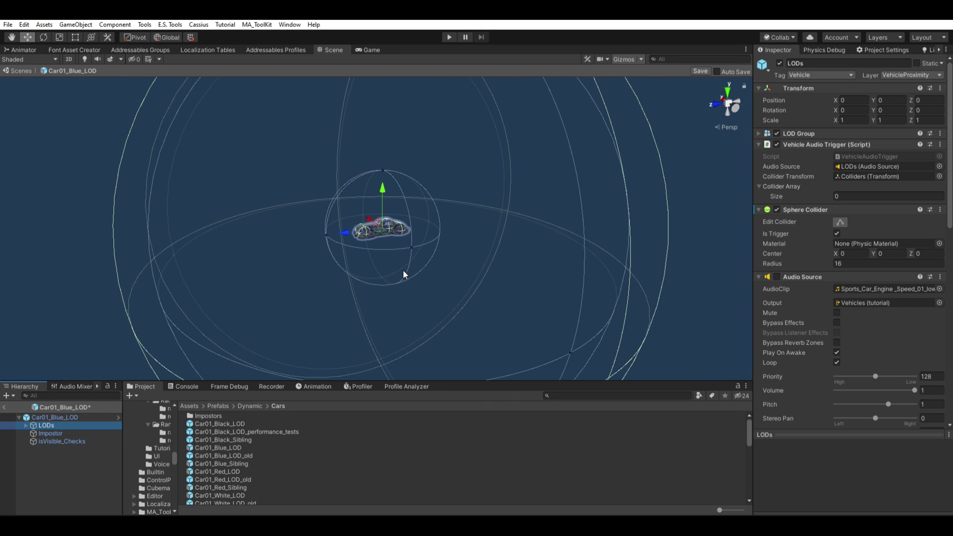
# Step: Toggle the Sphere Collider of the LODs object off and back on to identify its range around the car
pyautogui.click(777, 209)
pyautogui.click(776, 208)
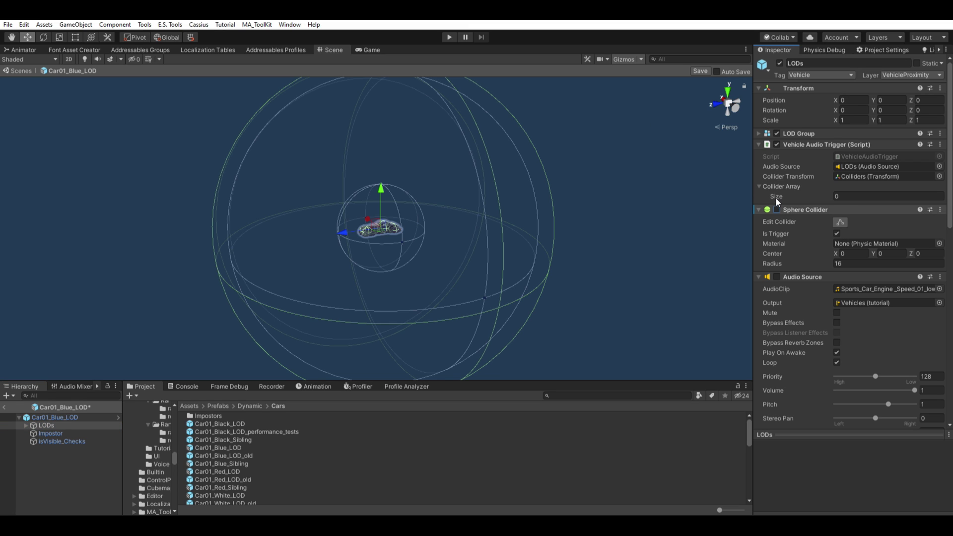
pyautogui.click(776, 209)
pyautogui.hotkey('ctrl', 'z')
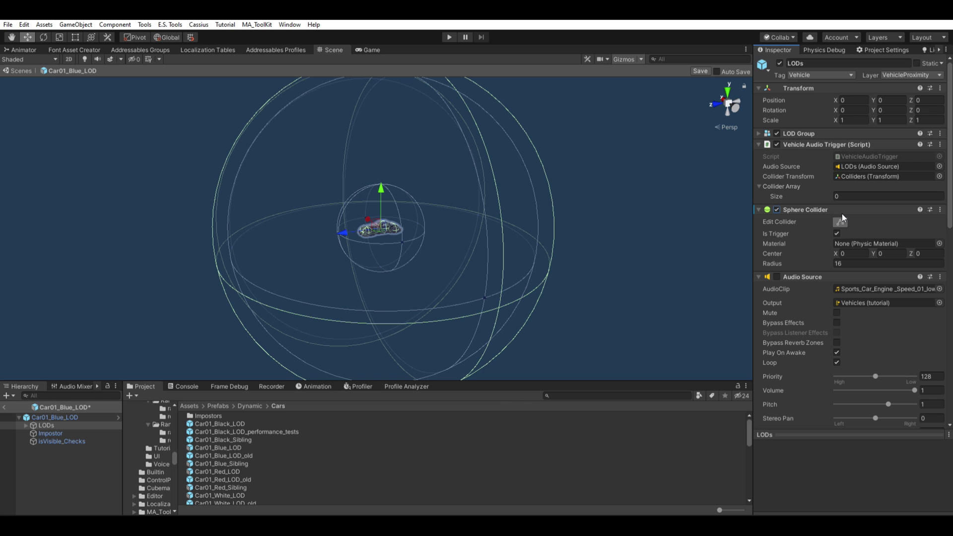
pyautogui.click(842, 214)
pyautogui.click(840, 214)
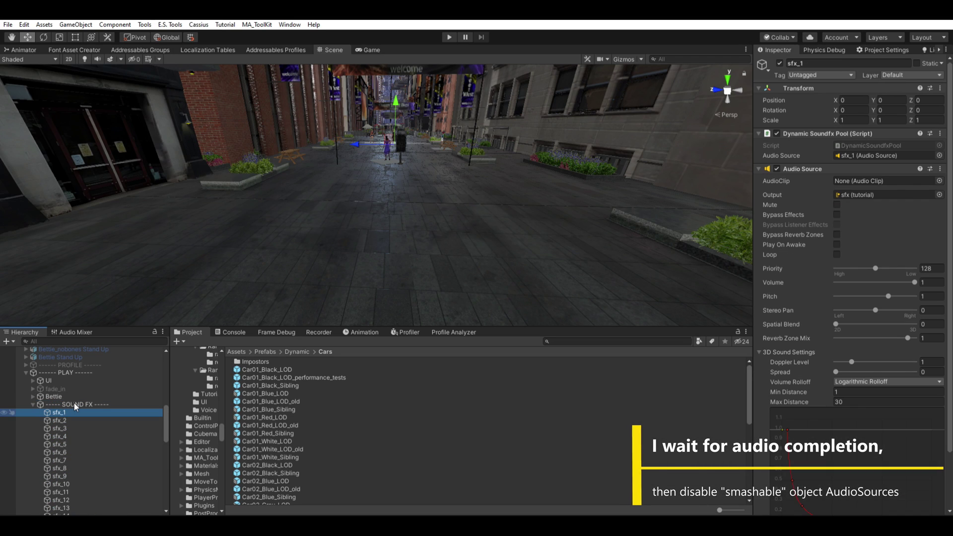
# Step: Examine sfx_1's Dynamic Soundfx Pool script and Audio Source settings, and select the SOUND FX parent object
pyautogui.scroll(-3, 828, 230)
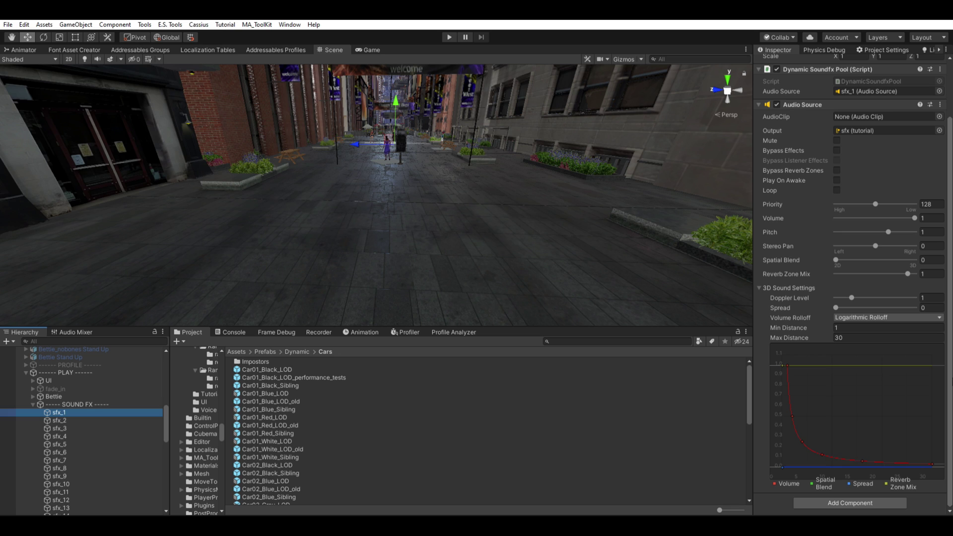
pyautogui.moveTo(949, 381); pyautogui.dragTo(948, 317)
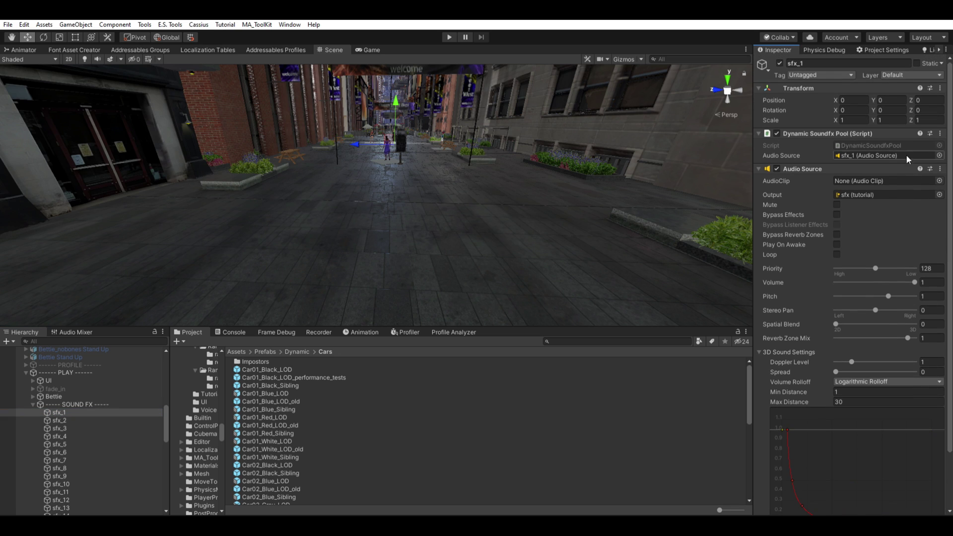
pyautogui.click(868, 144)
pyautogui.click(69, 403)
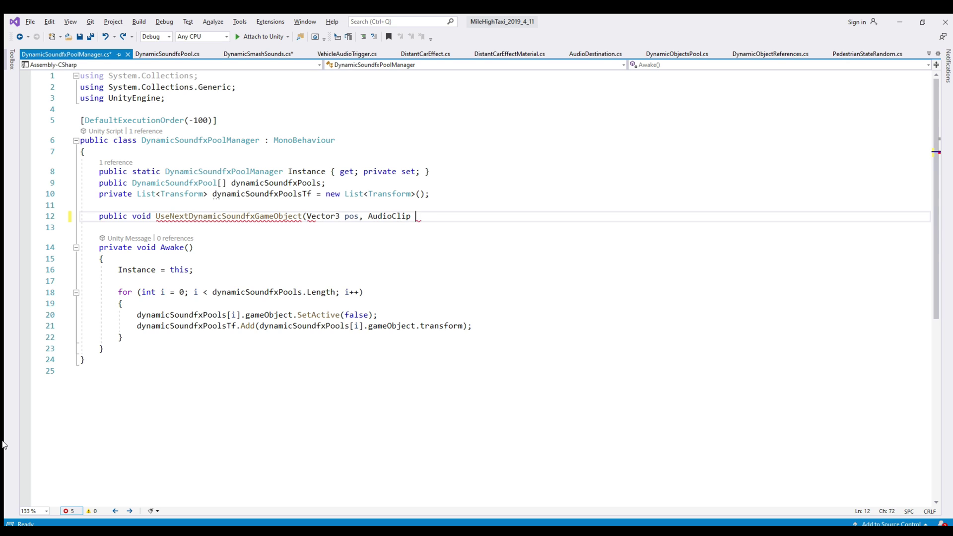
# Step: In Visual Studio, give UseNextDynamicSoundfxGameObject the parameters Vector3 pos and AudioClip audioClip, and start a for loop over dynamicSoundfxPools.Length
pyautogui.write('audioClip)')
pyautogui.press('Return')
pyautogui.write('{')
pyautogui.press('Return')
pyautogui.write('for (int i = 0; i < dynamicSoundfxPools.Length')
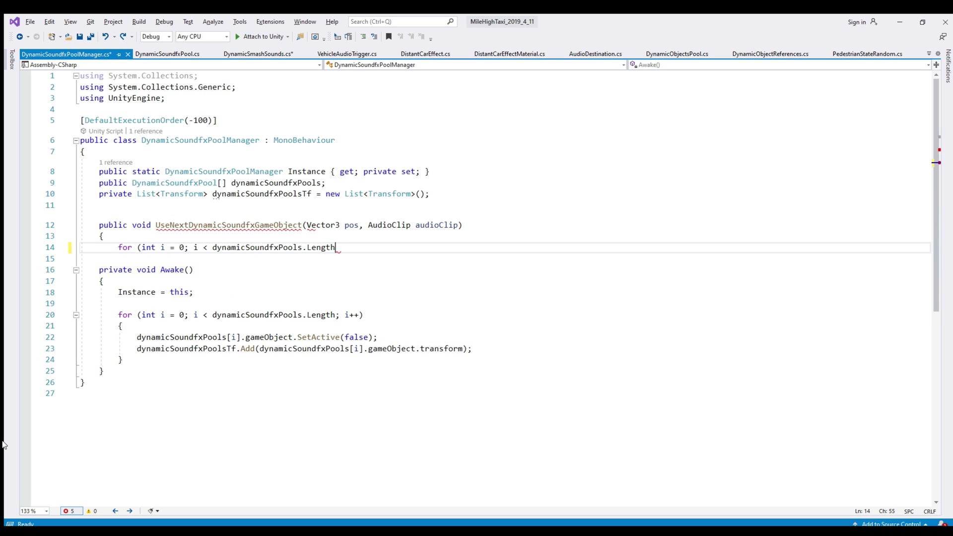
pyautogui.write('; i++)')
pyautogui.press('Return')
pyautogui.write('{')
pyautogui.press('Return')
# Step: Inside the loop, add an if block checking that dynamicSoundfxPools[i].gameObject.activeSelf == false
pyautogui.write('if (dynamicSoundfxPools[i].gameObject.activeSelf')
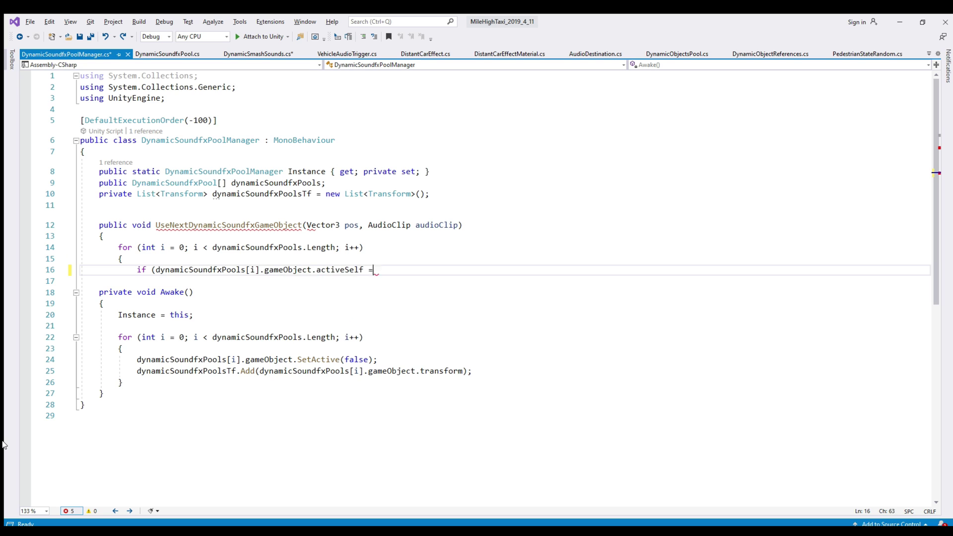
pyautogui.write('= false)')
pyautogui.press('Return')
pyautogui.write('{')
pyautogui.press('Return')
# Step: Fill the if block to assign audioClip, set the pool transform's position to pos, activate the object and return; close the method and save
pyautogui.write('dy')
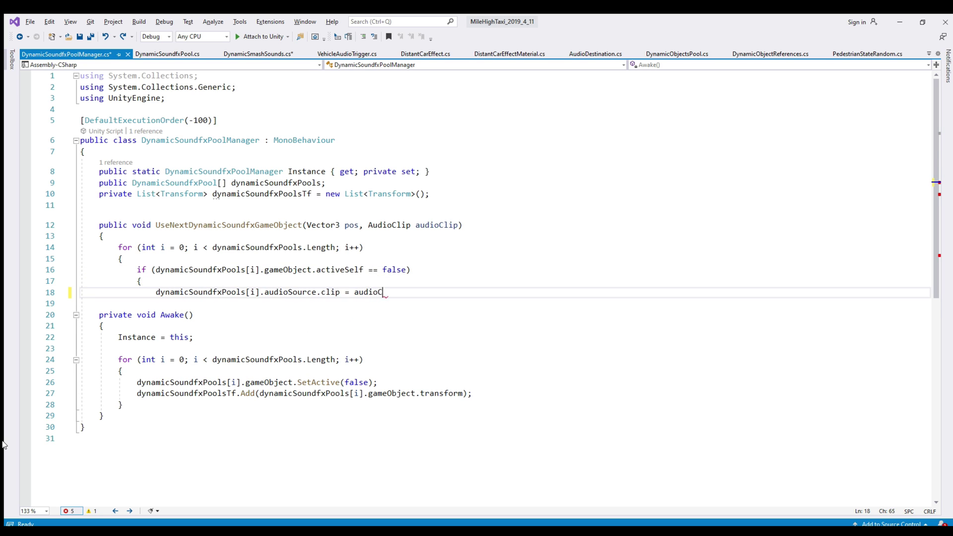
pyautogui.write('lip;')
pyautogui.press('Return')
pyautogui.write('dynamicSoundfxPools[i].gameObject.SetActive(true')
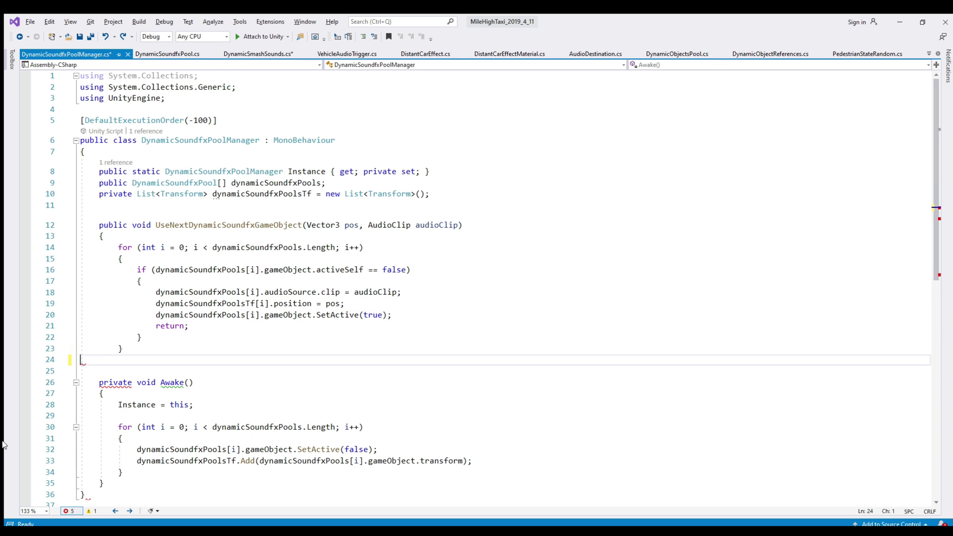
pyautogui.write('}')
pyautogui.hotkey('ctrl', 's')
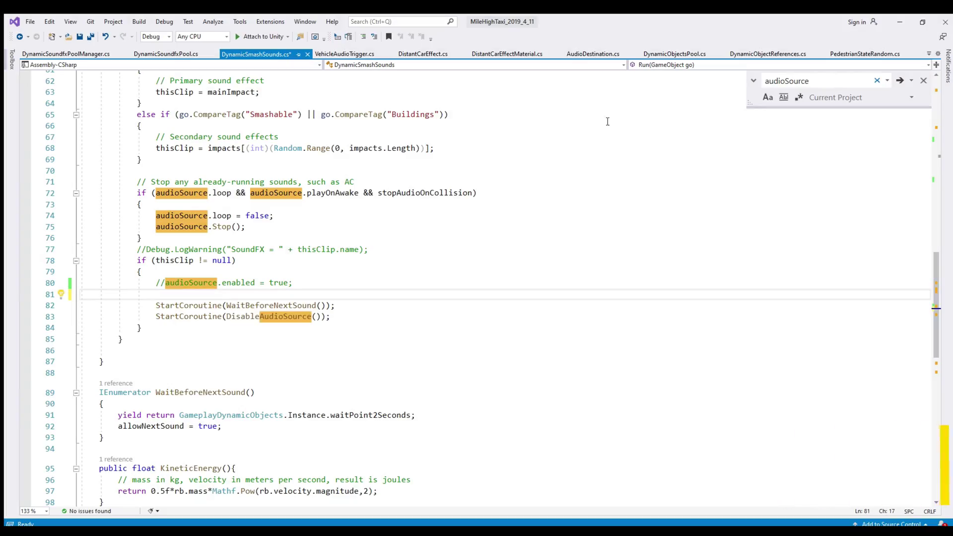
# Step: In DynamicSmashSounds.cs, add a crash/smash sound comment and call UseNextDynamicSoundfxGameObject(tf.position, thisClip), with audioSource.PlayOneShot(thisClip, volume) commented out behind it
pyautogui.press('Escape')
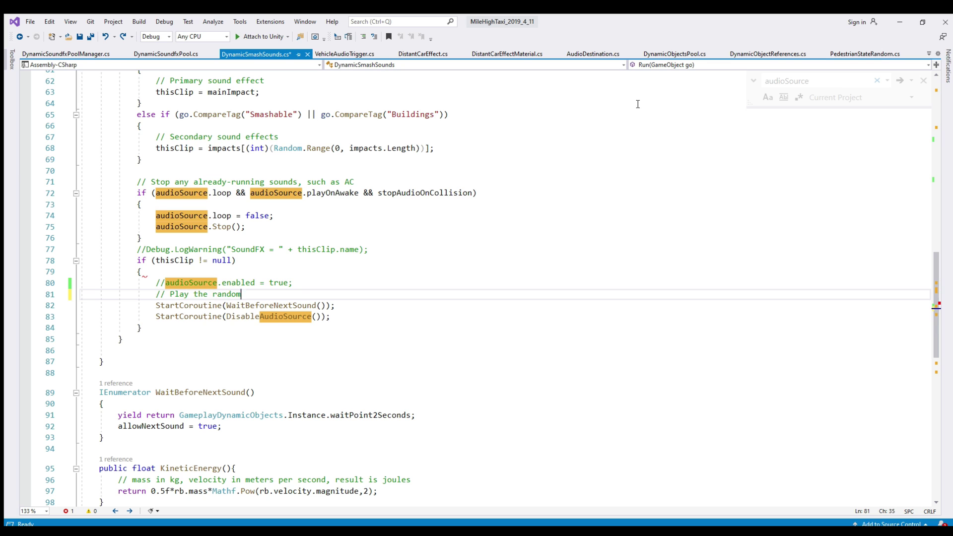
pyautogui.write('und')
pyautogui.press('Return')
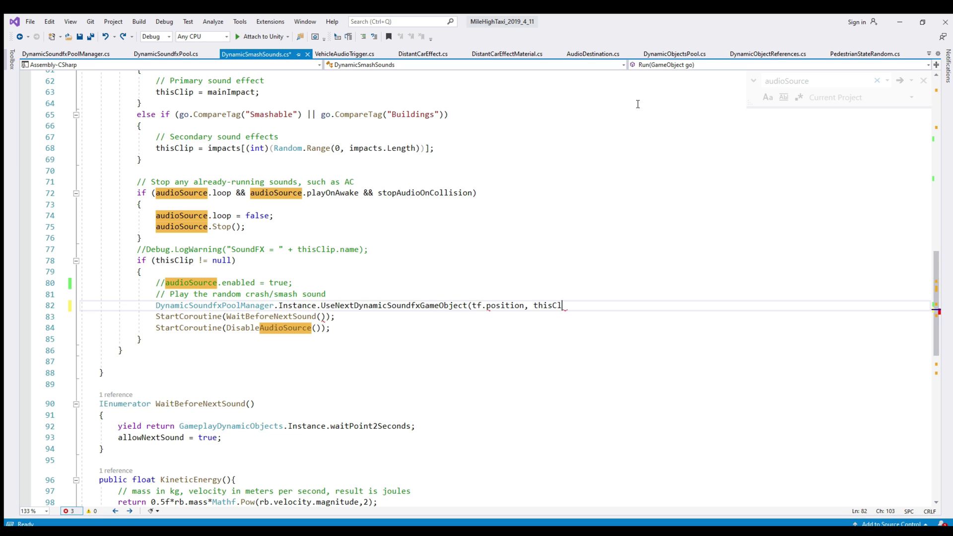
pyautogui.write(');//audioSource.Pl')
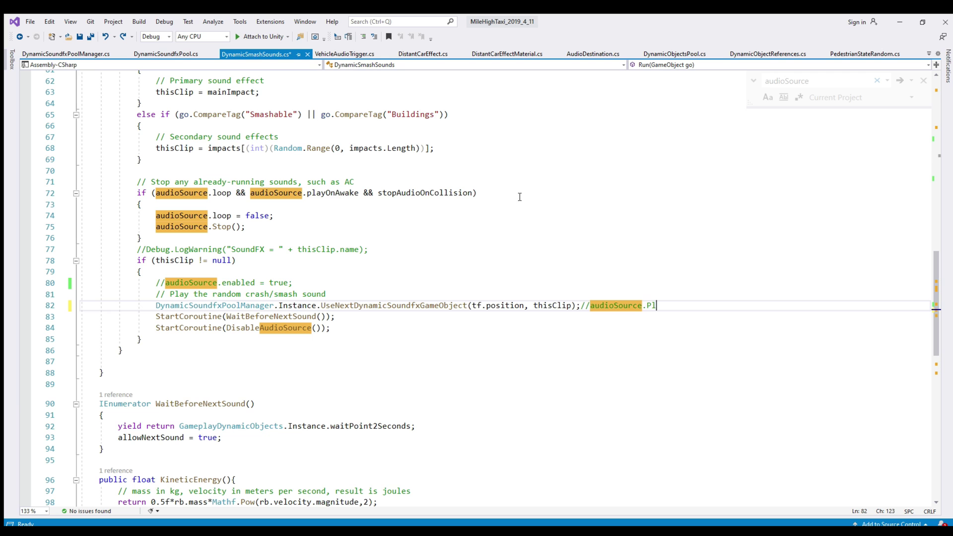
pyautogui.write('ip, volume);')
# Step: Add the line allowNextSound = false; below the sound pool call
pyautogui.press('Return')
pyautogui.write('allowNextSound =')
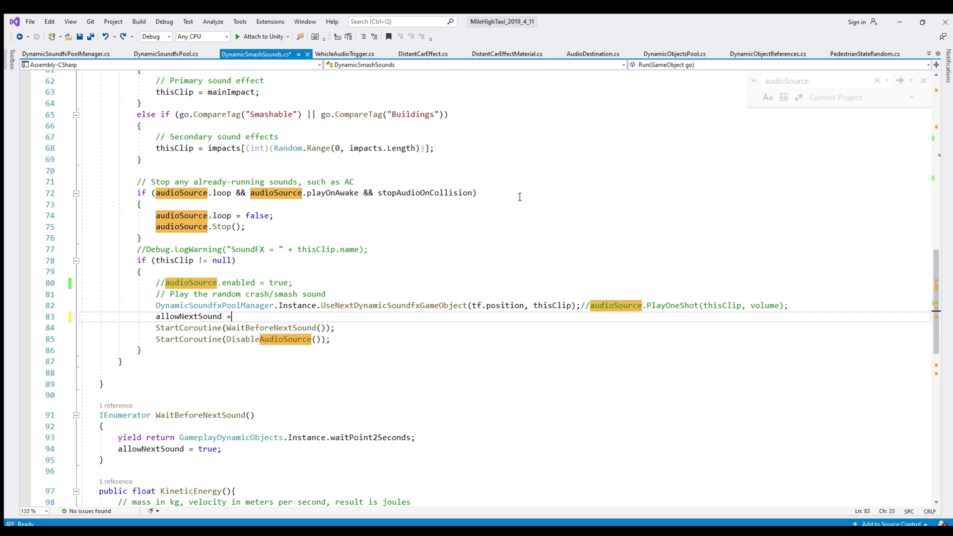
pyautogui.write(' false;')
pyautogui.hotkey('ctrl', 's')
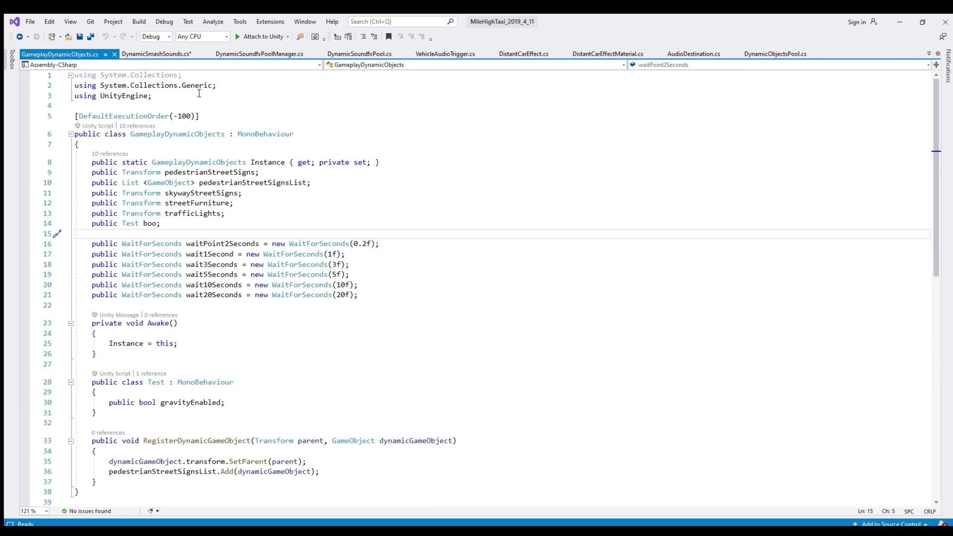
# Step: Review the waitPoint2Seconds declaration in GameplayDynamicObjects.cs and its use in the WaitBeforeNextSound coroutine of DynamicSmashSounds.cs
pyautogui.moveTo(390, 246); pyautogui.dragTo(132, 235)
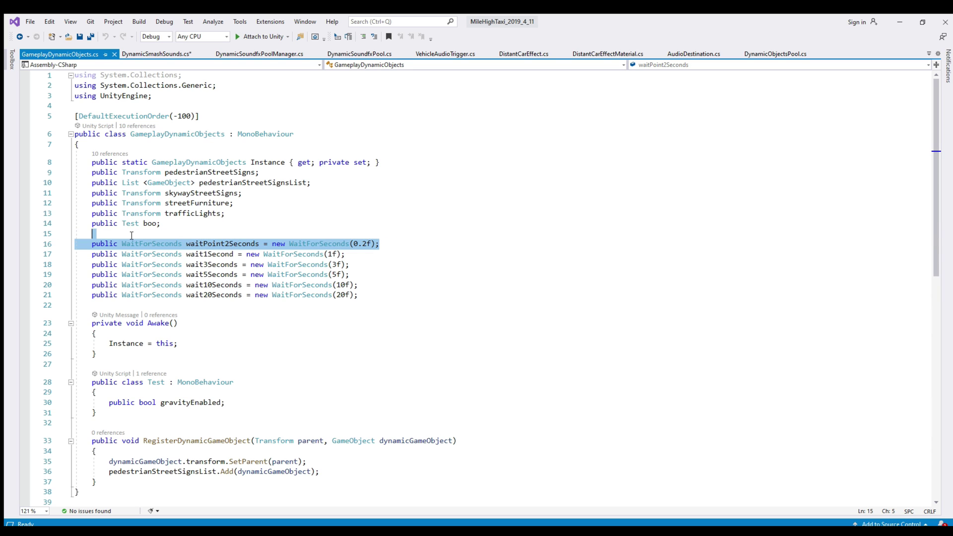
pyautogui.click(154, 50)
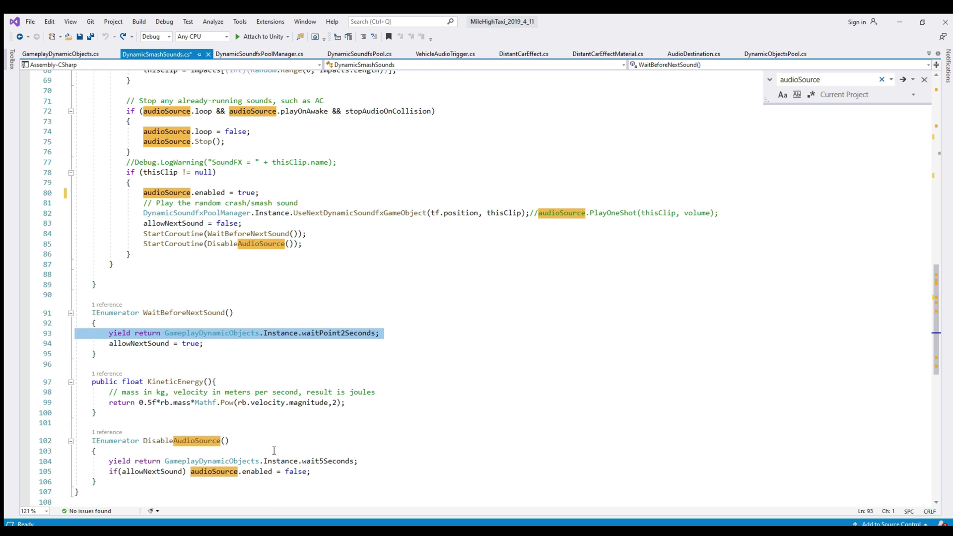
pyautogui.moveTo(386, 333); pyautogui.dragTo(209, 330)
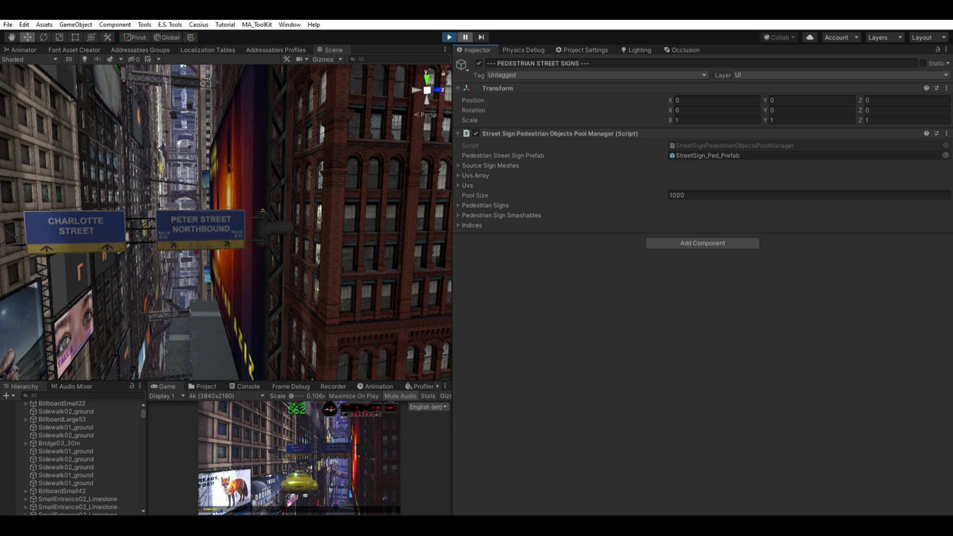
# Step: Back in Unity, examine the pedestrian street sign pool manager's prefab and source sign meshes, and expand its Uvs Array
pyautogui.click(675, 156)
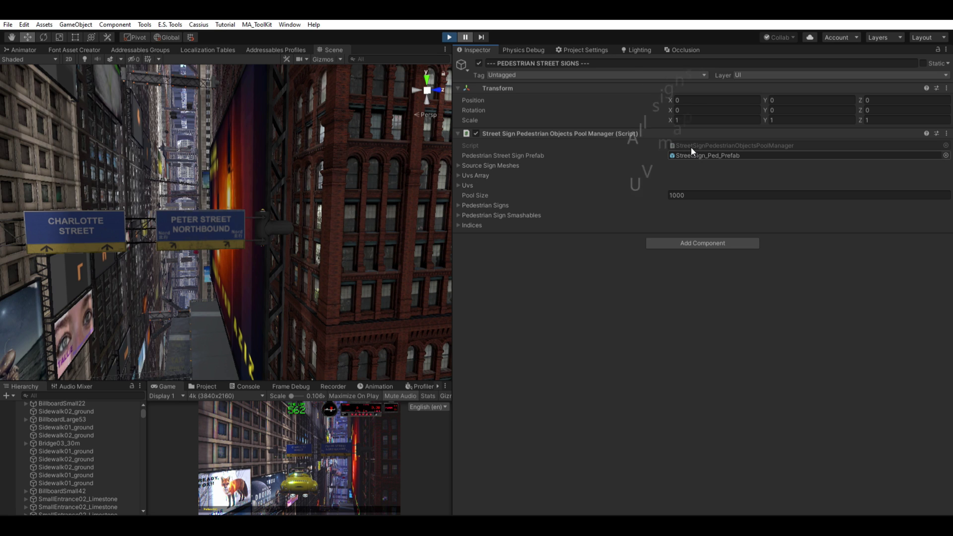
pyautogui.click(458, 164)
pyautogui.click(458, 165)
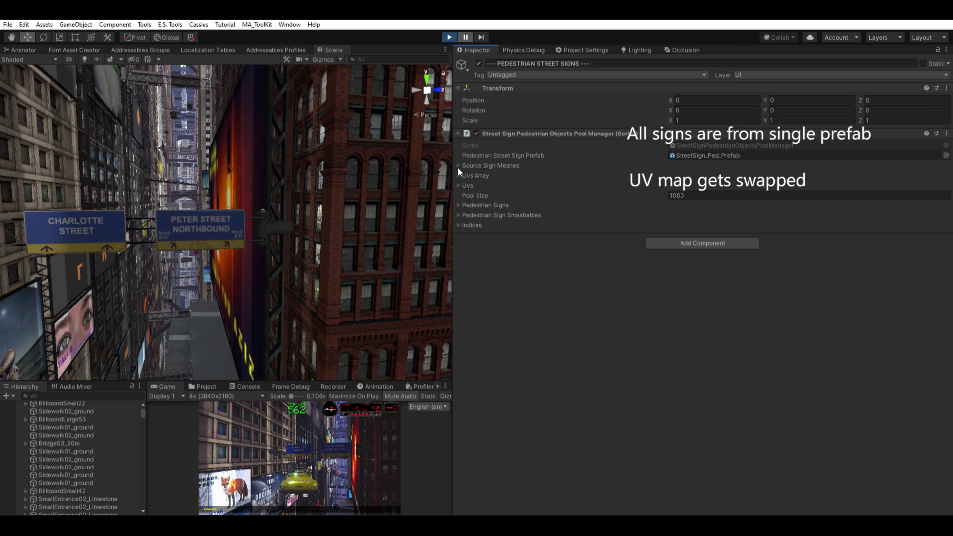
pyautogui.click(458, 176)
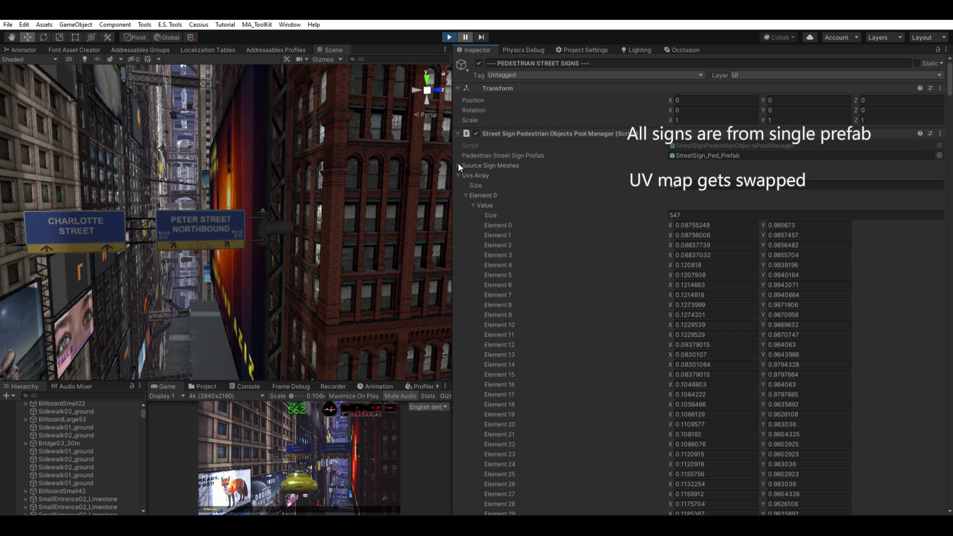
# Step: Collapse Element 0 of the Uvs Array, then expand and examine the Uvs list of the pedestrian street sign pool manager
pyautogui.click(473, 205)
pyautogui.click(467, 195)
pyautogui.scroll(-3, 486, 237)
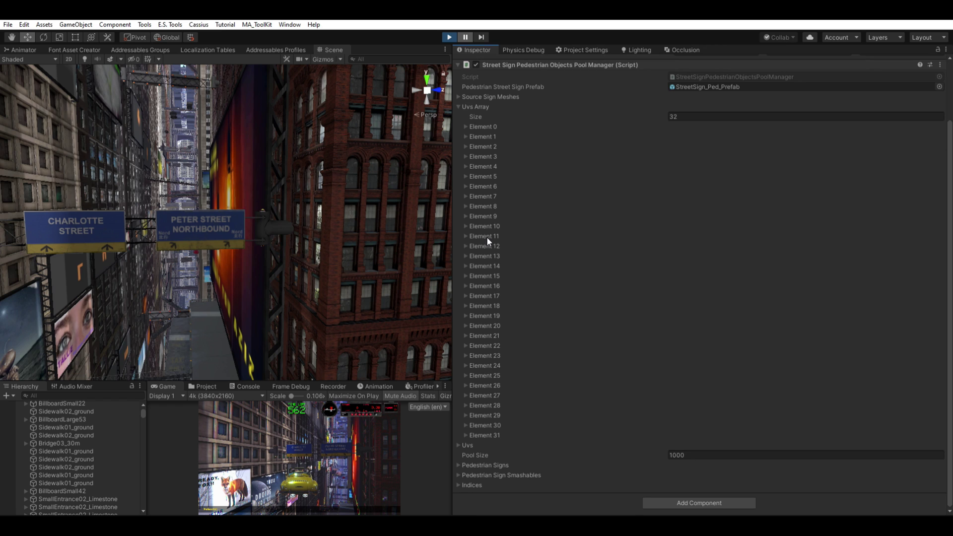
pyautogui.click(458, 444)
pyautogui.scroll(-5, 472, 406)
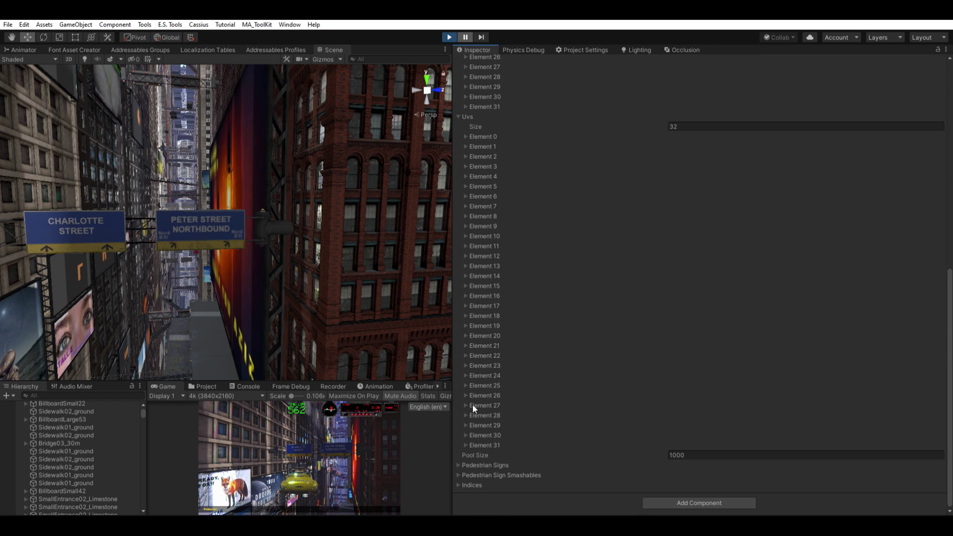
pyautogui.scroll(6, 472, 406)
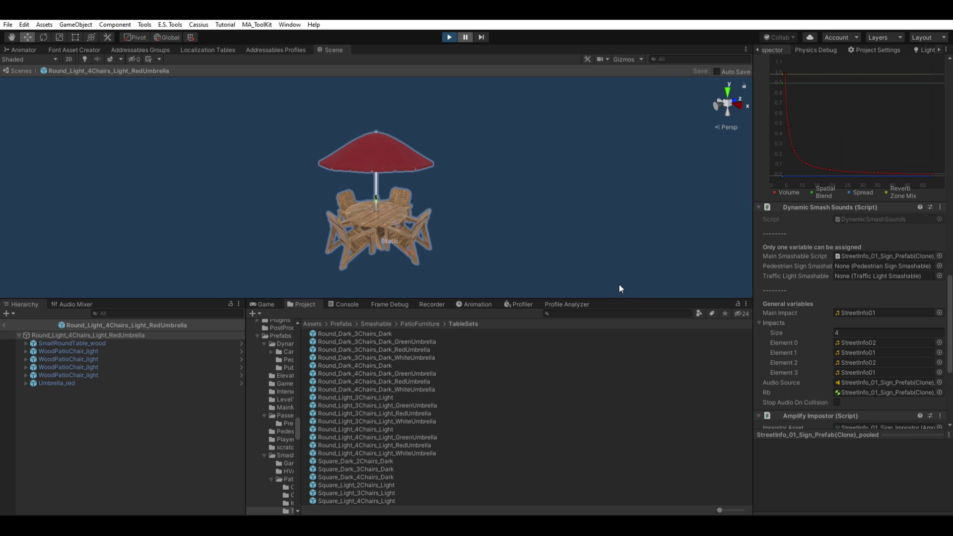
# Step: Inspect the Round_Light_4Chairs_Light_RedUmbrella prefab from several sides and check its individual table and chair objects
pyautogui.moveTo(622, 293); pyautogui.dragTo(633, 376)
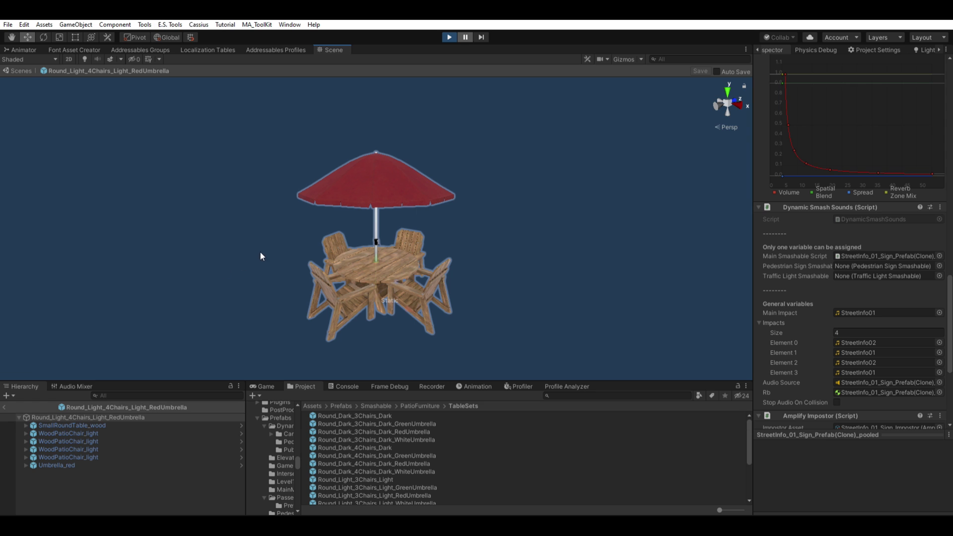
pyautogui.keyDown('alt'); pyautogui.moveTo(246, 240); pyautogui.dragTo(563, 222); pyautogui.keyUp('alt')
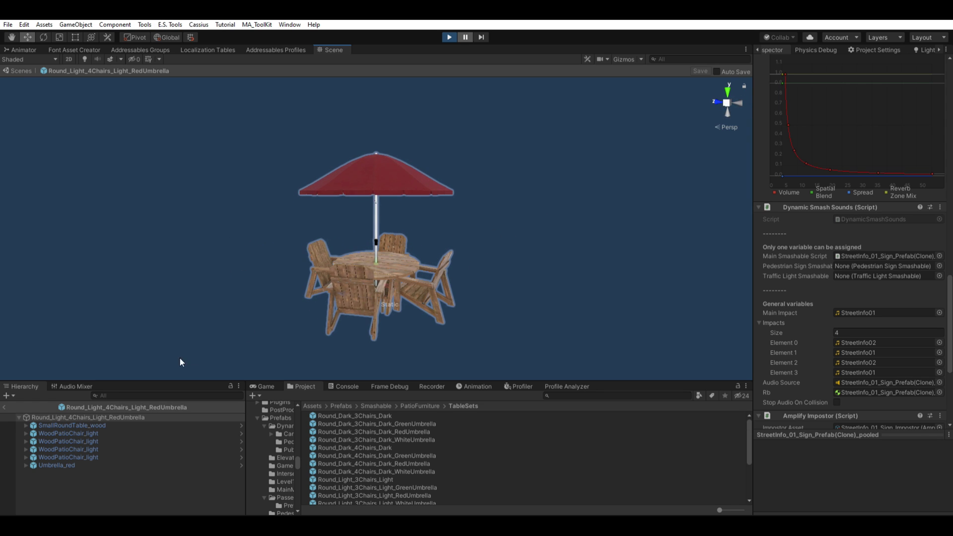
pyautogui.click(93, 417)
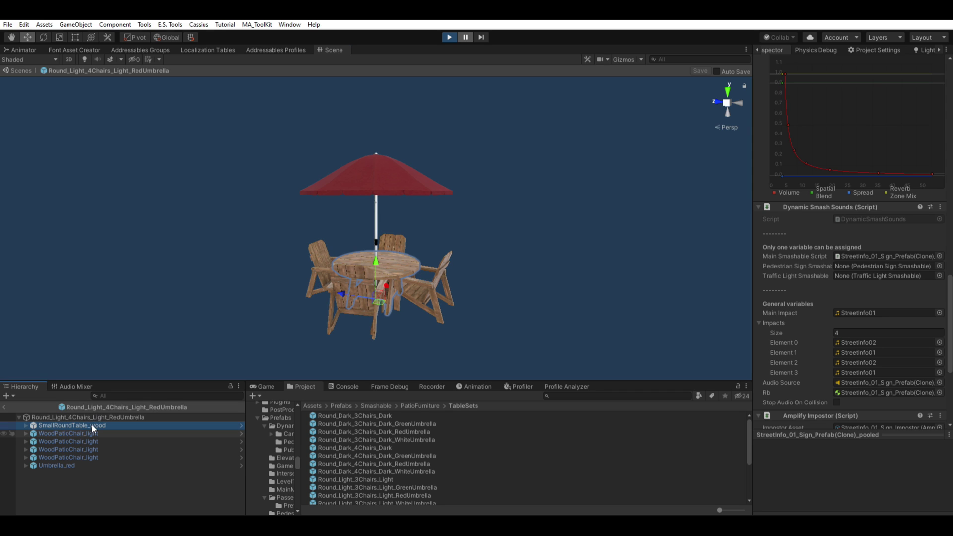
pyautogui.click(91, 432)
pyautogui.click(91, 442)
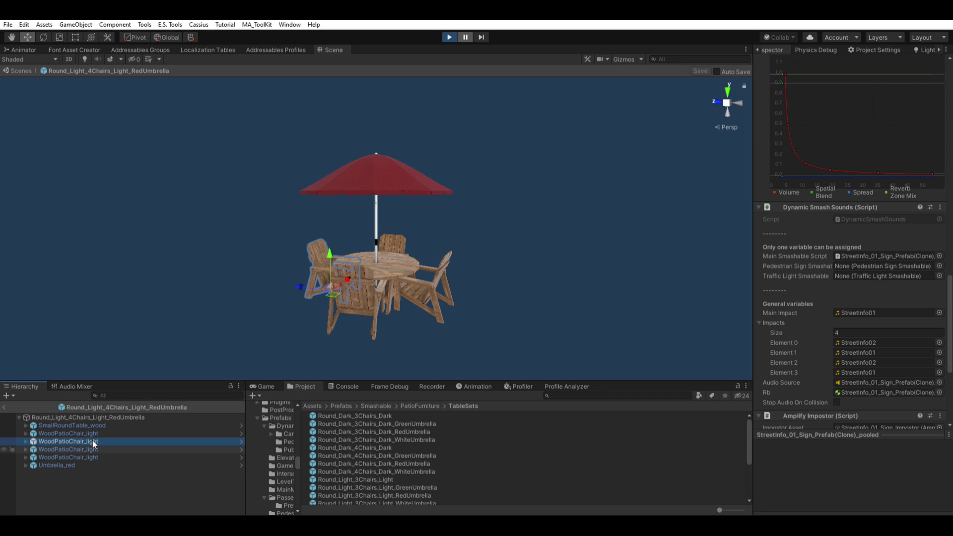
pyautogui.click(92, 450)
pyautogui.click(103, 433)
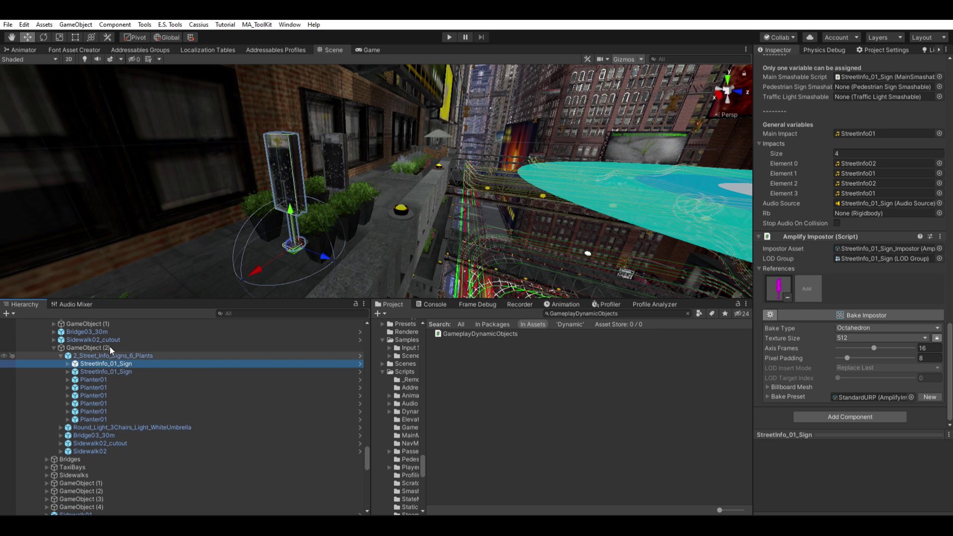
# Step: Examine the StreetInfo_01_Sign_Reference placeholder in play mode, viewing its trigger sphere on the walkway and the pooled sign at its location
pyautogui.click(111, 353)
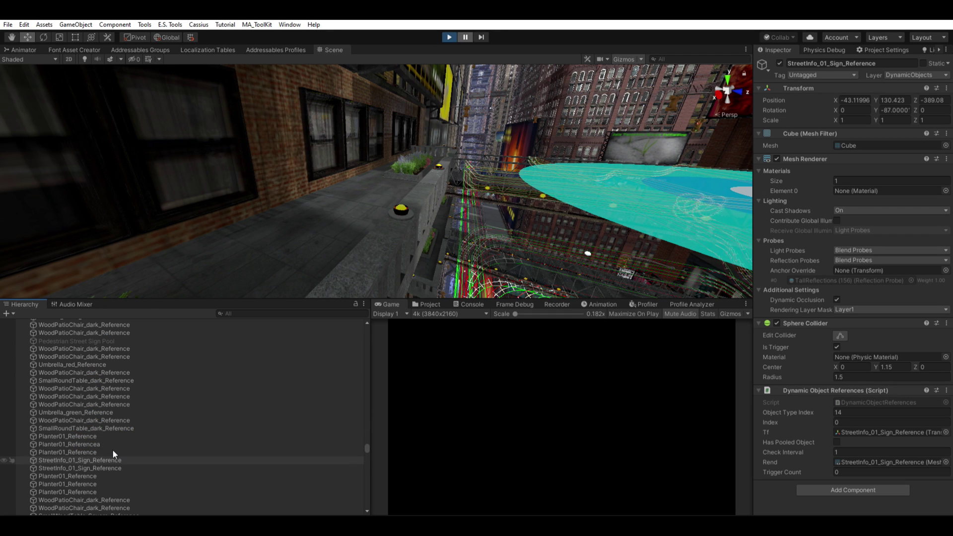
pyautogui.click(114, 457)
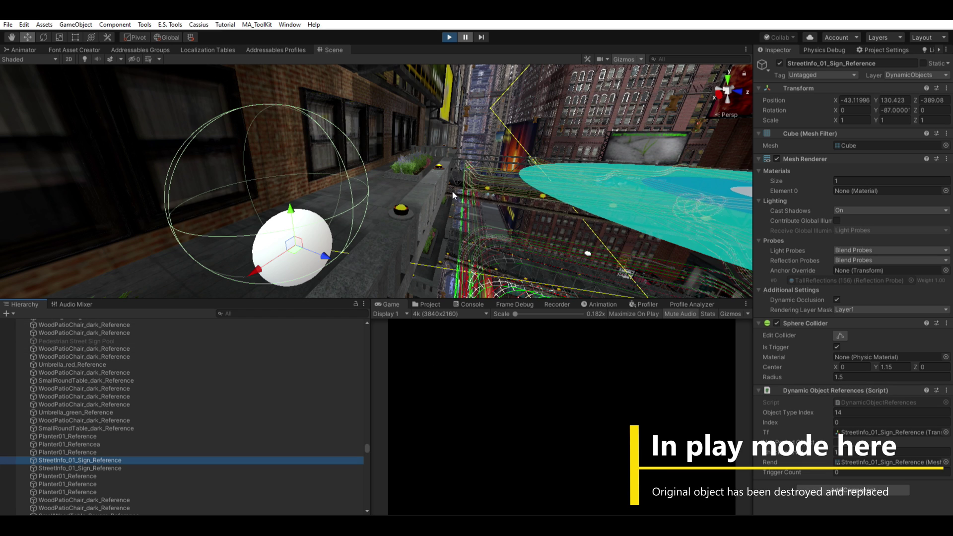
pyautogui.keyDown('alt'); pyautogui.moveTo(439, 175); pyautogui.dragTo(384, 173); pyautogui.keyUp('alt')
pyautogui.moveTo(383, 172); pyautogui.dragTo(452, 158, button='right')
pyautogui.keyDown('alt'); pyautogui.moveTo(453, 160); pyautogui.dragTo(444, 163); pyautogui.keyUp('alt')
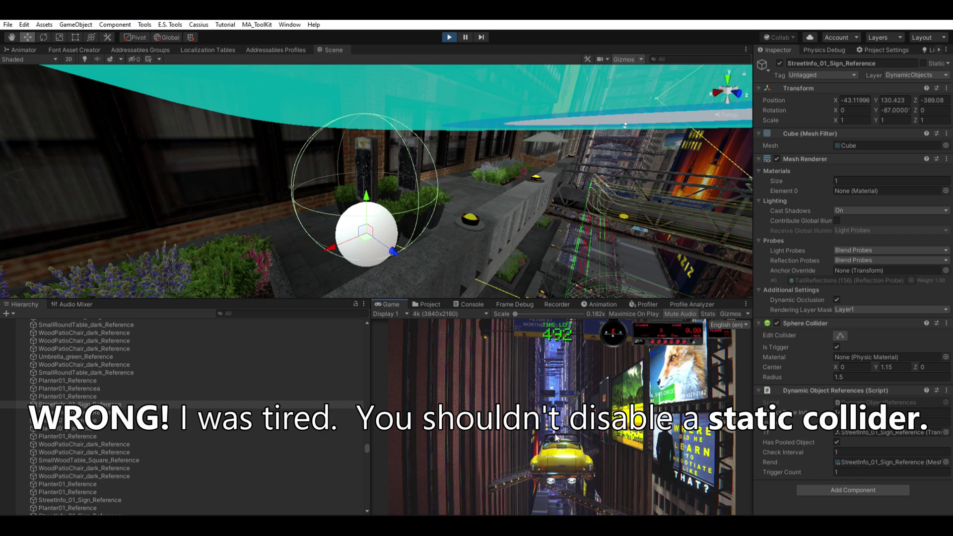
pyautogui.click(366, 146)
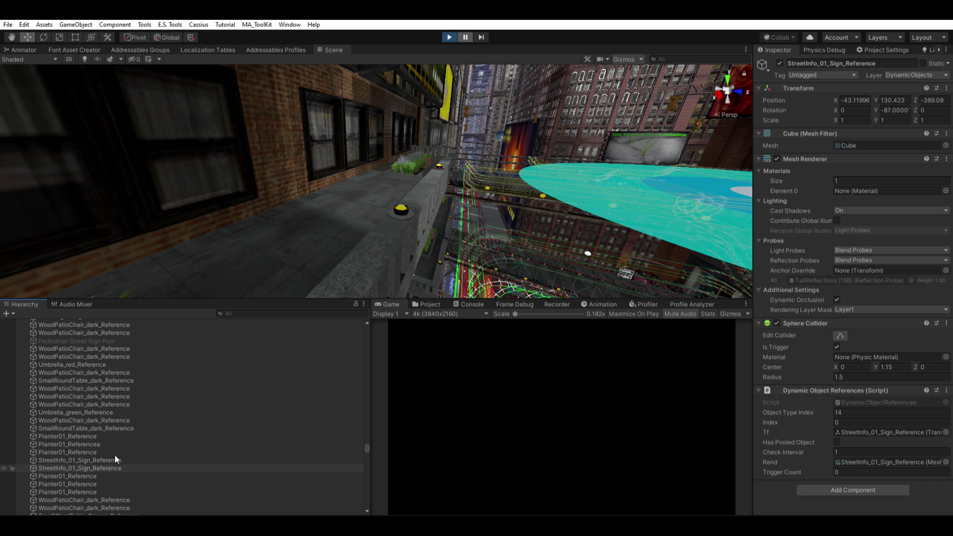
# Step: Compare the original 2_Street_Info_Signs_6_Plants group in edit mode with the StreetInfo_01_Sign_Reference placeholder's cube mesh, empty material and sphere collider
pyautogui.click(114, 457)
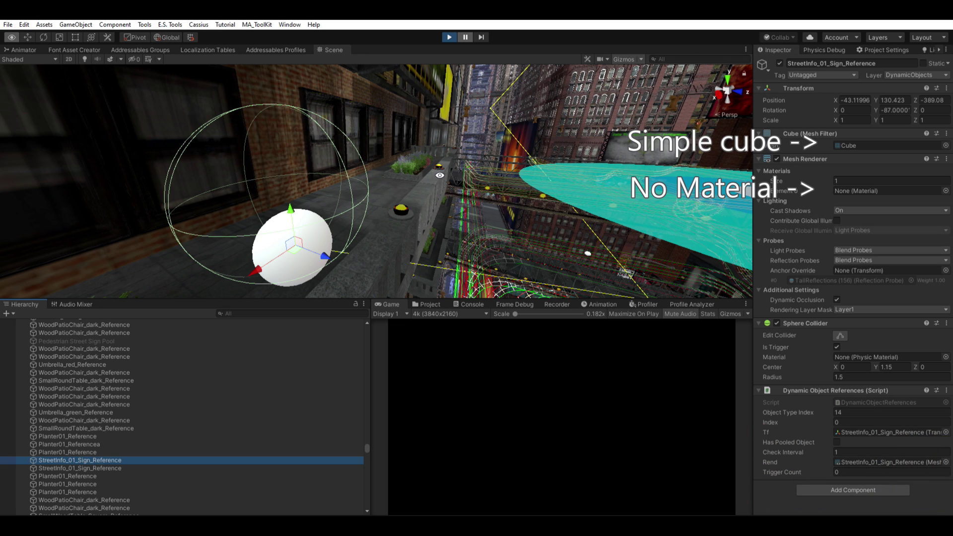
pyautogui.keyDown('alt'); pyautogui.moveTo(438, 175); pyautogui.dragTo(398, 174); pyautogui.keyUp('alt')
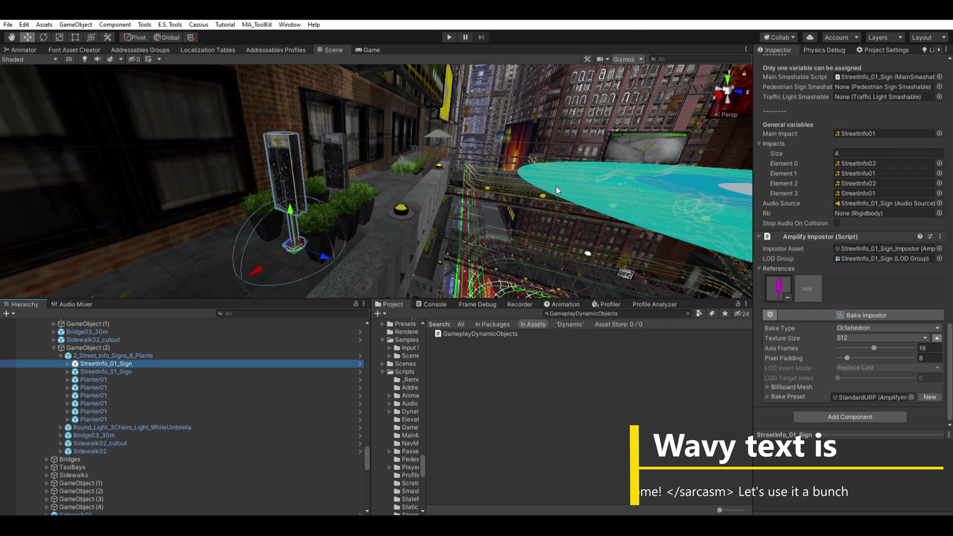
pyautogui.click(110, 352)
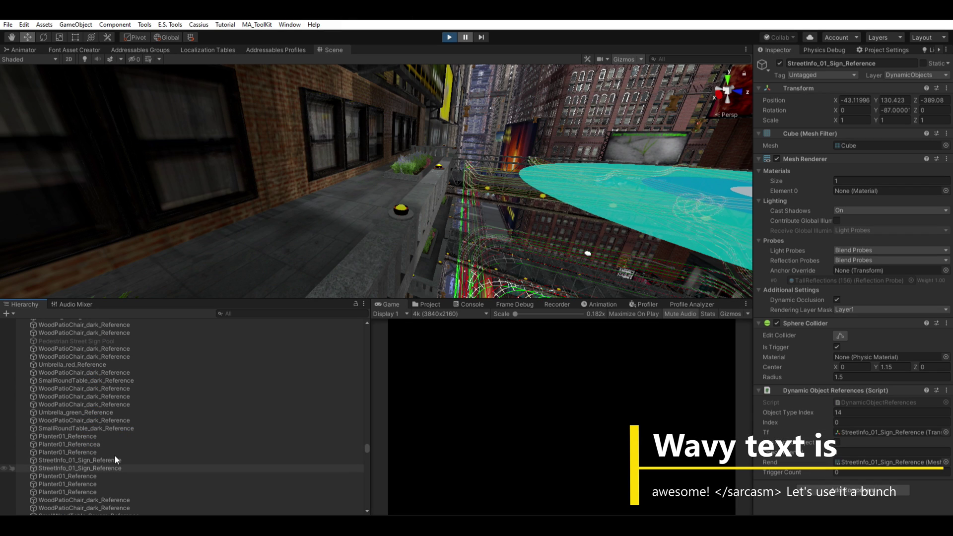
pyautogui.click(114, 458)
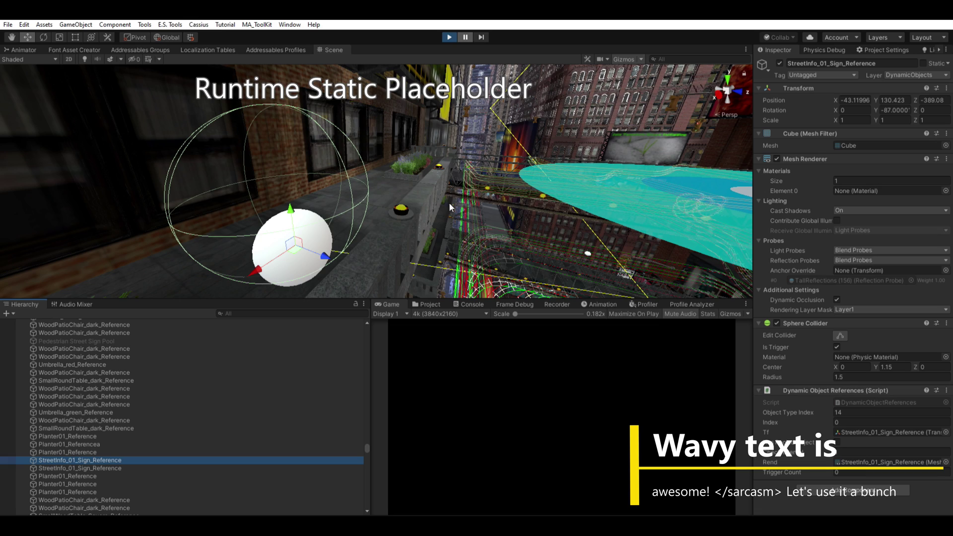
pyautogui.moveTo(440, 175); pyautogui.dragTo(433, 175, button='right')
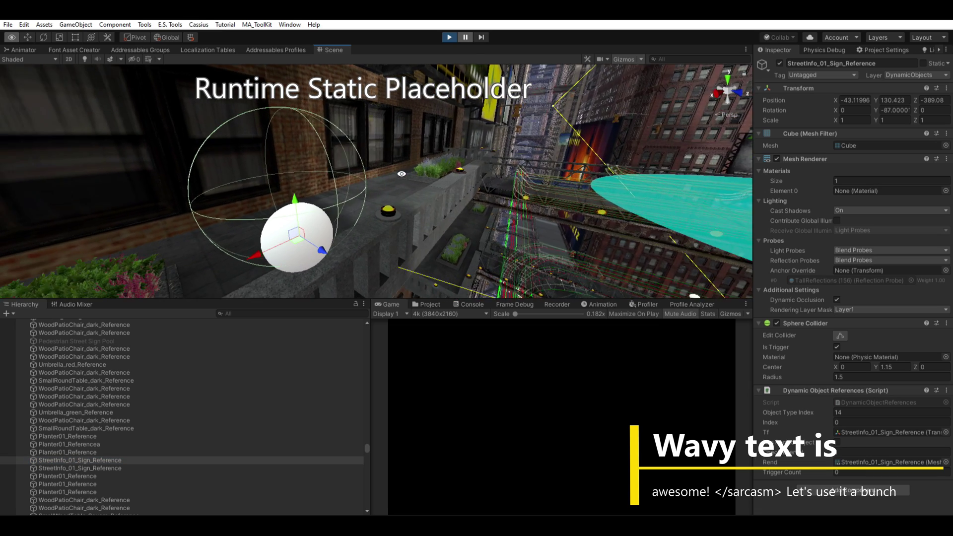
pyautogui.moveTo(401, 174); pyautogui.dragTo(461, 166, button='right')
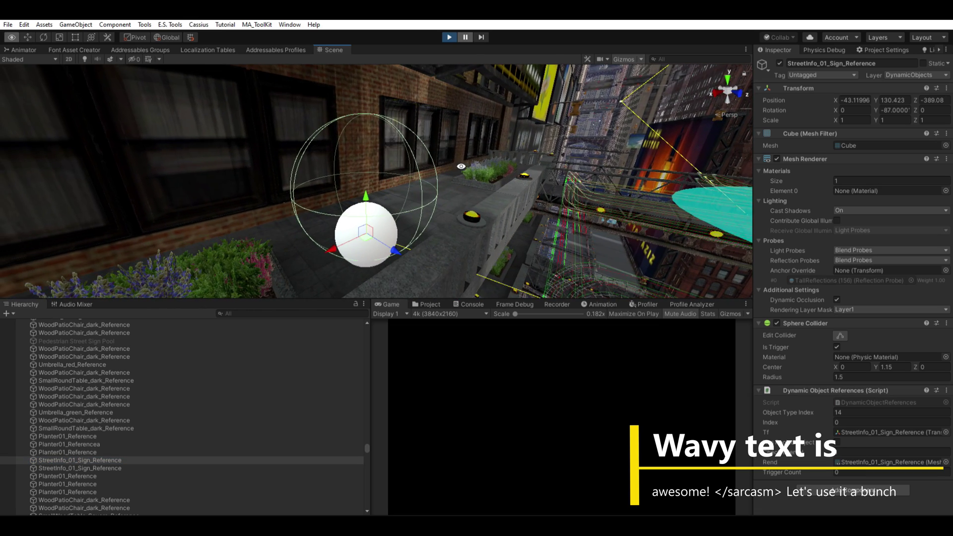
pyautogui.keyDown('alt'); pyautogui.moveTo(461, 166); pyautogui.dragTo(450, 166); pyautogui.keyUp('alt')
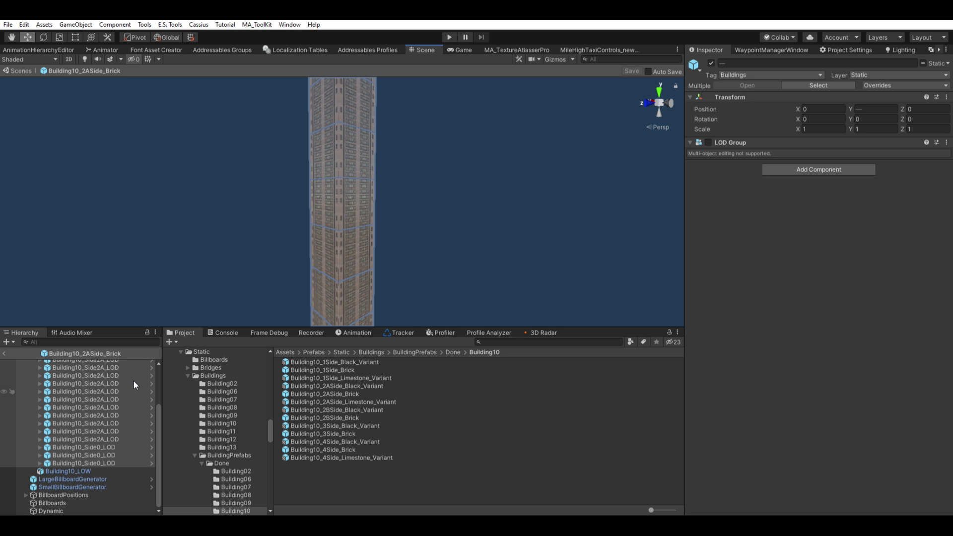
# Step: Open a Building10_Side2A_LOD piece from the Building10_2ASide_Brick prefab and inspect the renderers assigned to its LOD 0
pyautogui.scroll(1, 133, 382)
pyautogui.click(151, 381)
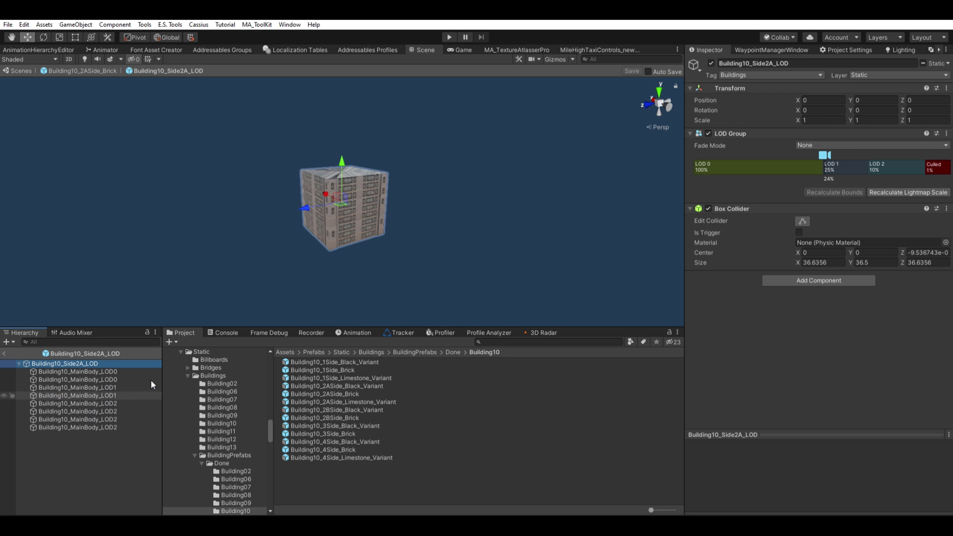
pyautogui.click(734, 168)
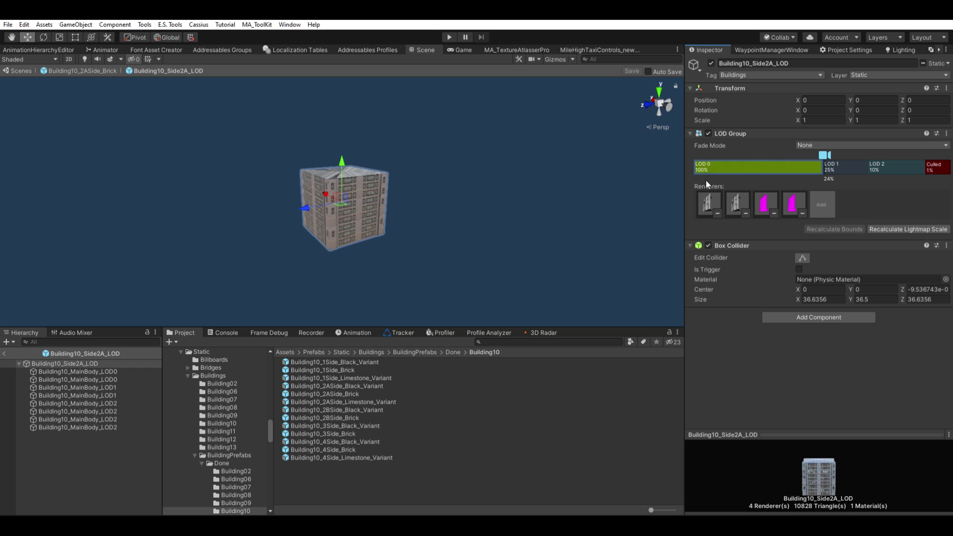
pyautogui.click(769, 196)
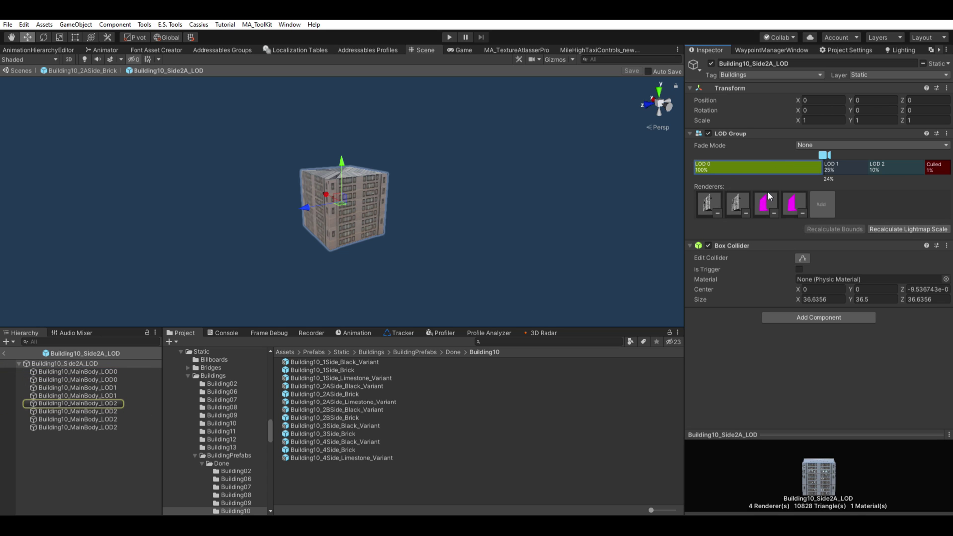
pyautogui.click(794, 196)
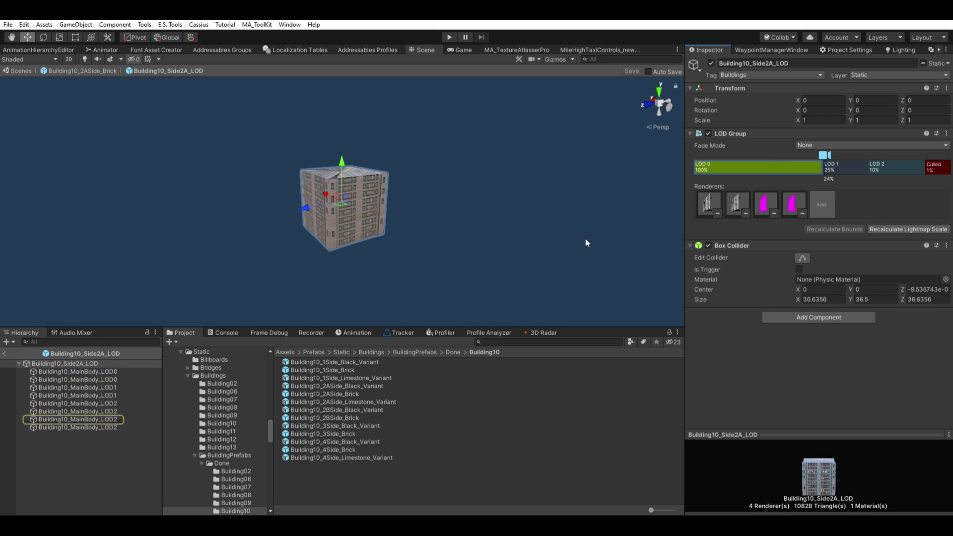
# Step: Deactivate the second Building10_MainBody_LOD1 and the second and fourth Building10_MainBody_LOD2 objects together
pyautogui.click(121, 403)
pyautogui.keyDown('ctrl'); pyautogui.click(115, 418); pyautogui.keyUp('ctrl')
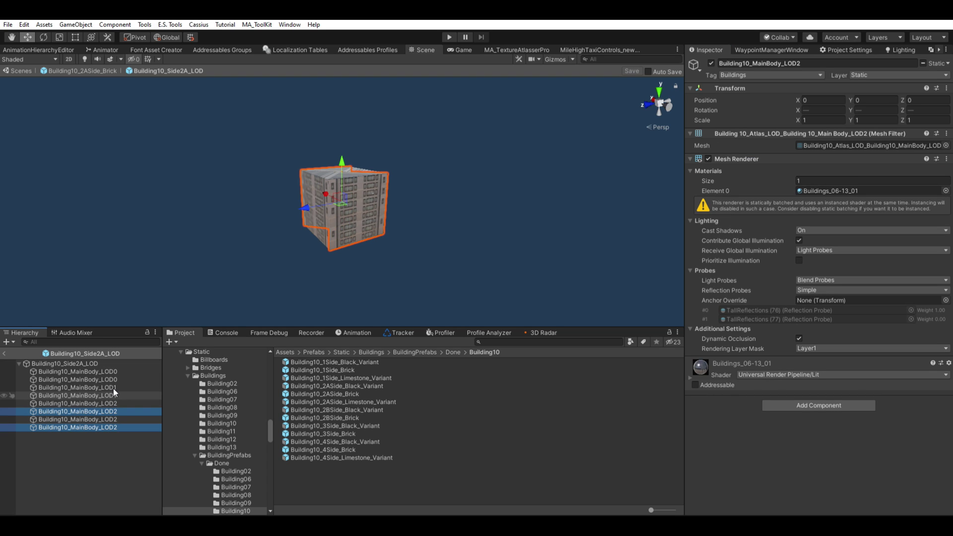
pyautogui.keyDown('ctrl'); pyautogui.click(113, 393); pyautogui.keyUp('ctrl')
pyautogui.click(712, 62)
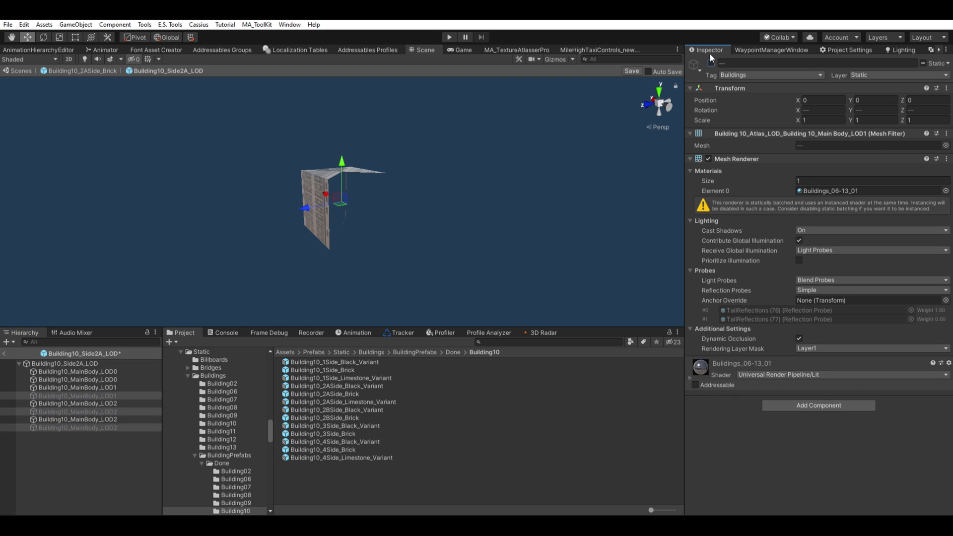
# Step: Recheck which MainBody objects the LOD 0 renderers of Building10_Side2A_LOD point to, and select the first Building10_MainBody_LOD1
pyautogui.click(65, 362)
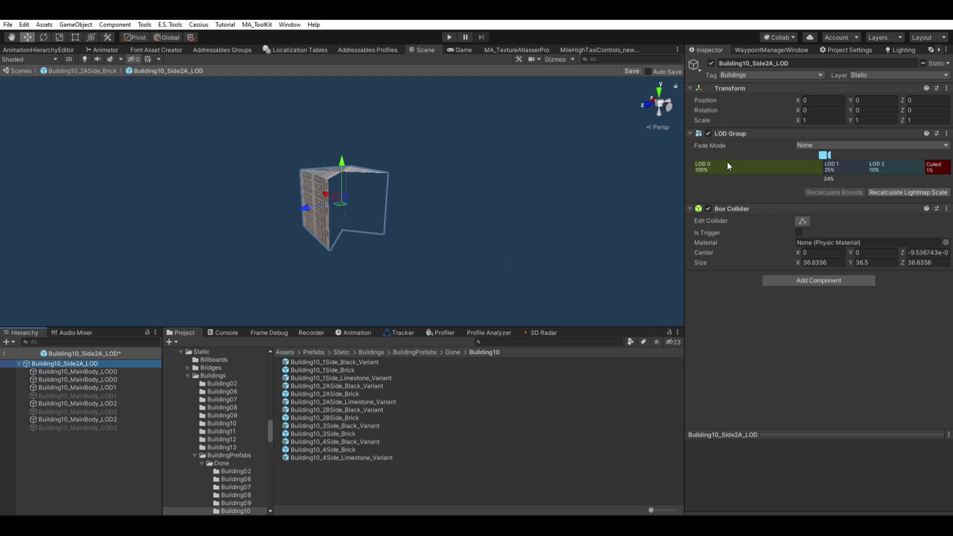
pyautogui.click(744, 169)
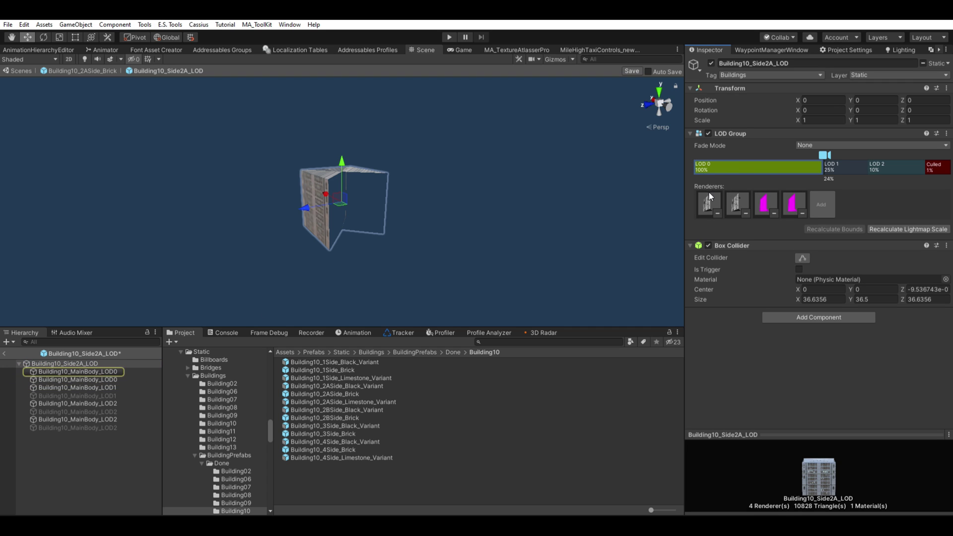
pyautogui.click(772, 199)
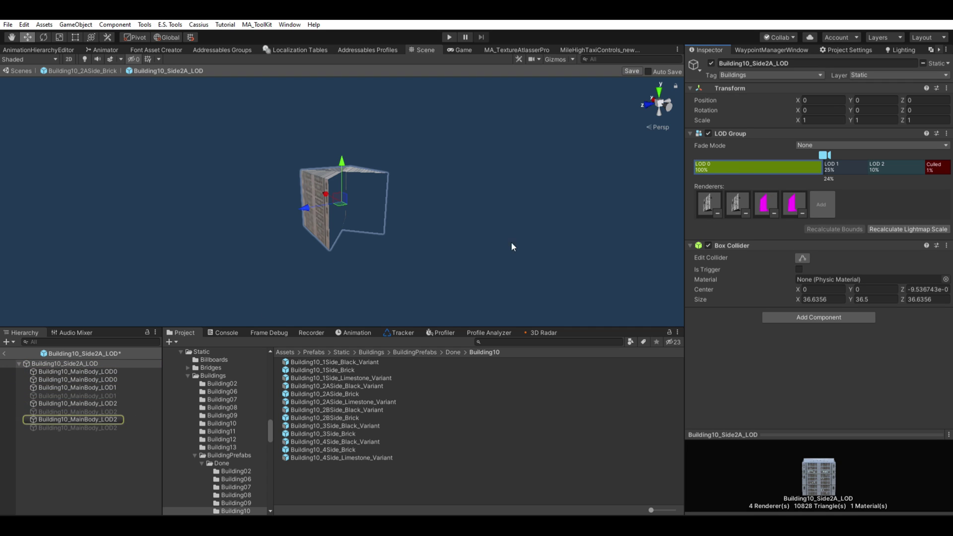
pyautogui.click(117, 387)
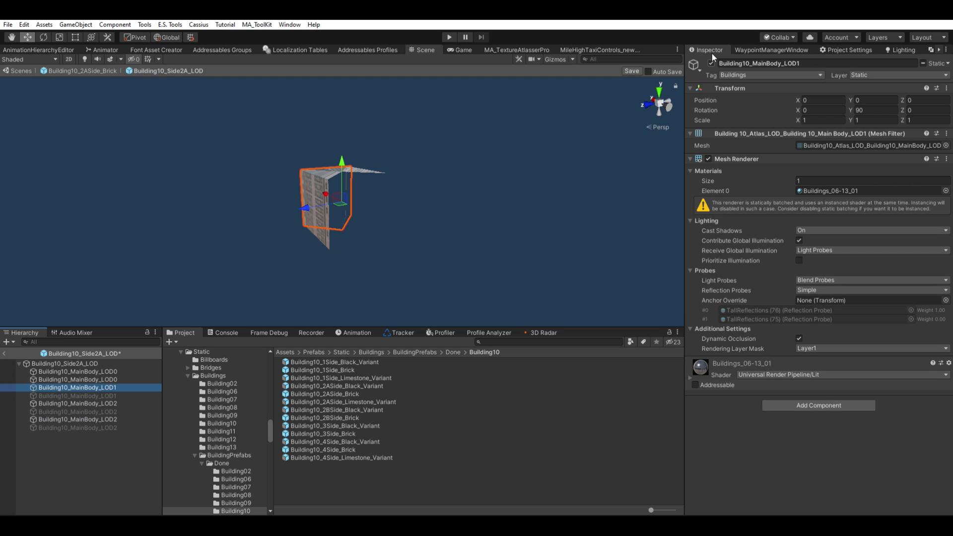
# Step: Return to the parent Building10_2ASide_Brick prefab and select its New LOD object
pyautogui.click(4, 351)
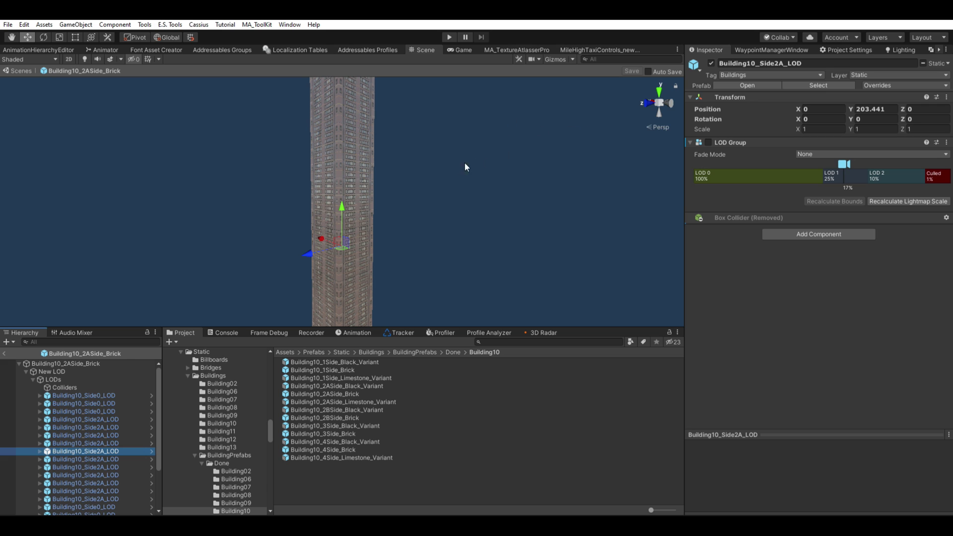
pyautogui.scroll(1, 437, 186)
pyautogui.click(67, 370)
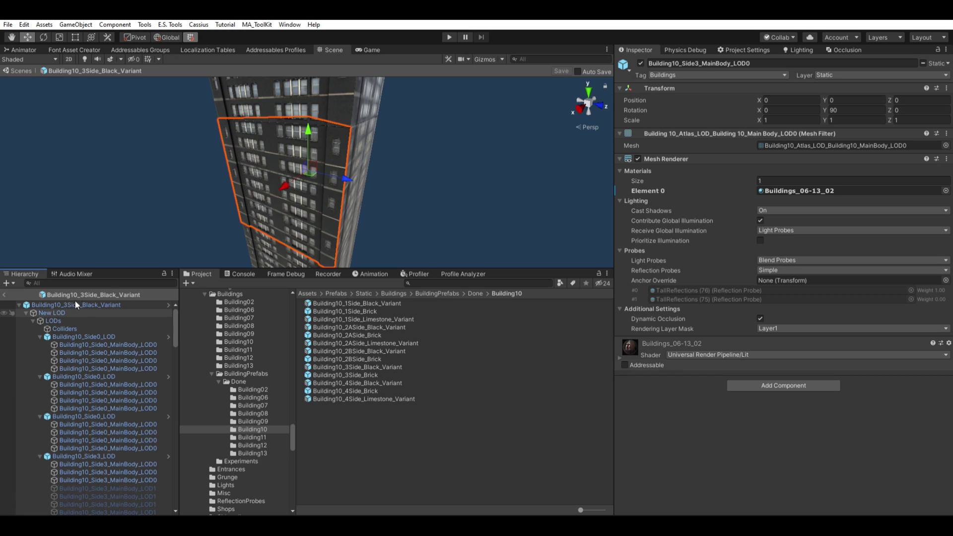
# Step: In the Building10_3Side_Black_Variant prefab, fold the LODs hierarchy under New LOD and inspect the Building10_LOW mesh from farther away
pyautogui.keyDown('alt'); pyautogui.click(26, 313); pyautogui.keyUp('alt')
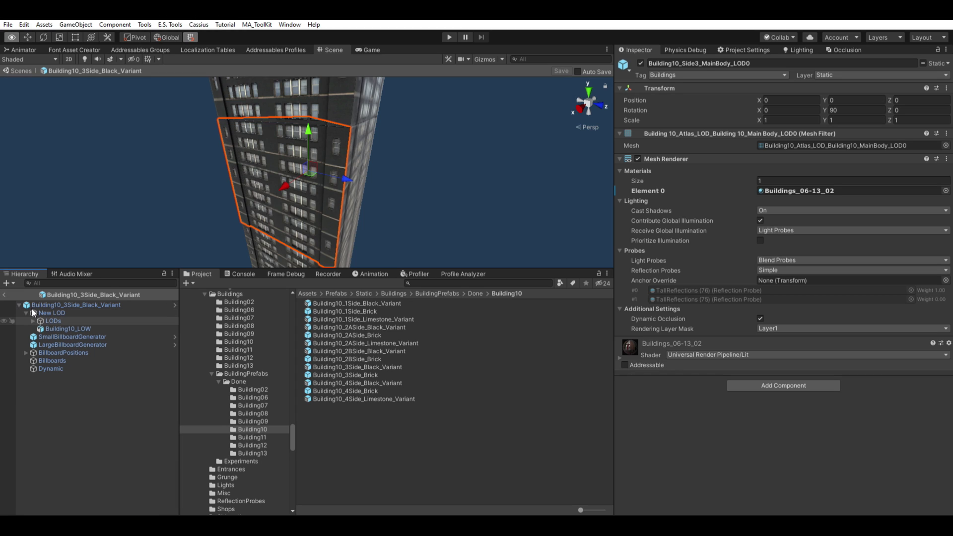
pyautogui.click(26, 312)
pyautogui.click(67, 328)
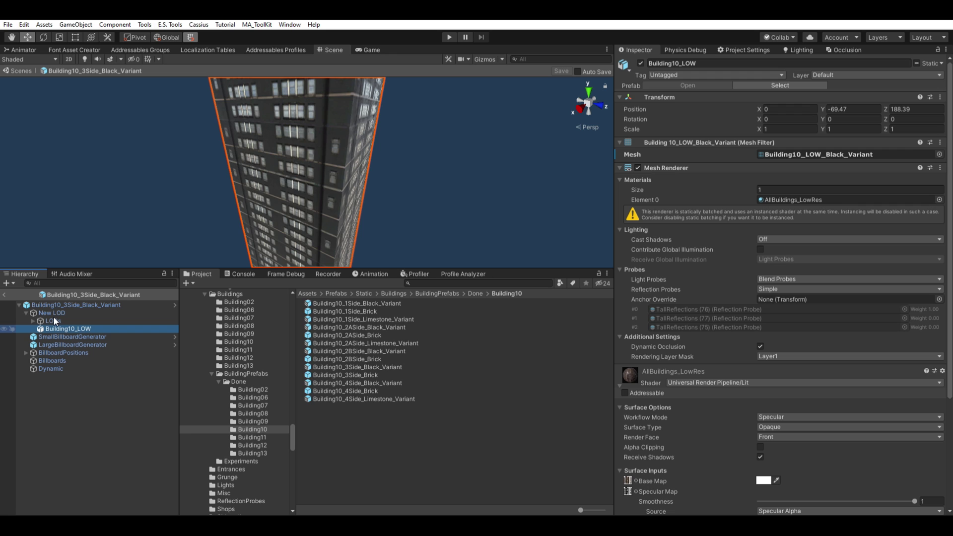
pyautogui.scroll(-8, 281, 154)
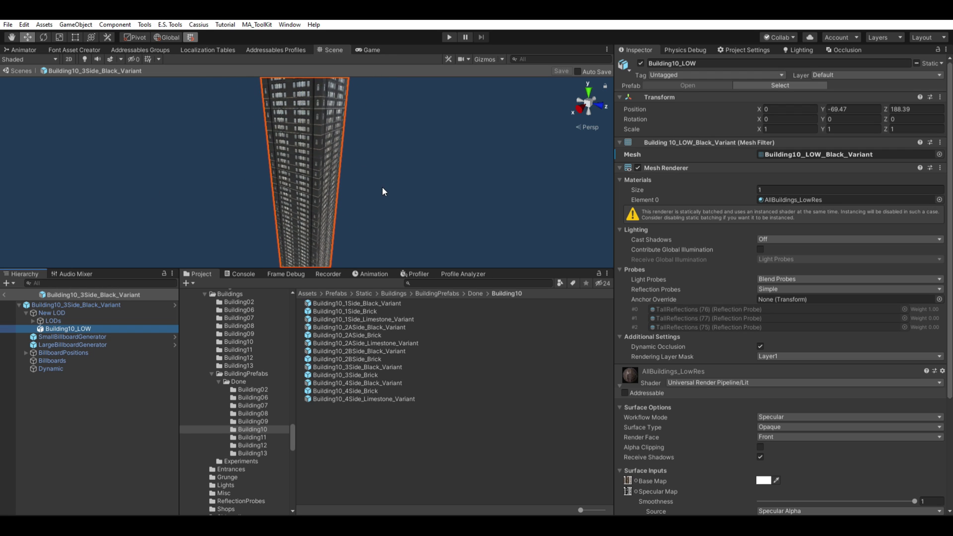
pyautogui.moveTo(391, 145)
pyautogui.keyDown('alt'); pyautogui.mouseDown()
pyautogui.moveTo(270, 257)
pyautogui.moveTo(277, 284)
pyautogui.moveTo(613, 185)
pyautogui.moveTo(701, 134)
pyautogui.moveTo(661, 507)
pyautogui.moveTo(644, 436)
pyautogui.moveTo(640, 485)
pyautogui.moveTo(446, 93)
pyautogui.moveTo(229, 243)
pyautogui.mouseUp(); pyautogui.keyUp('alt')
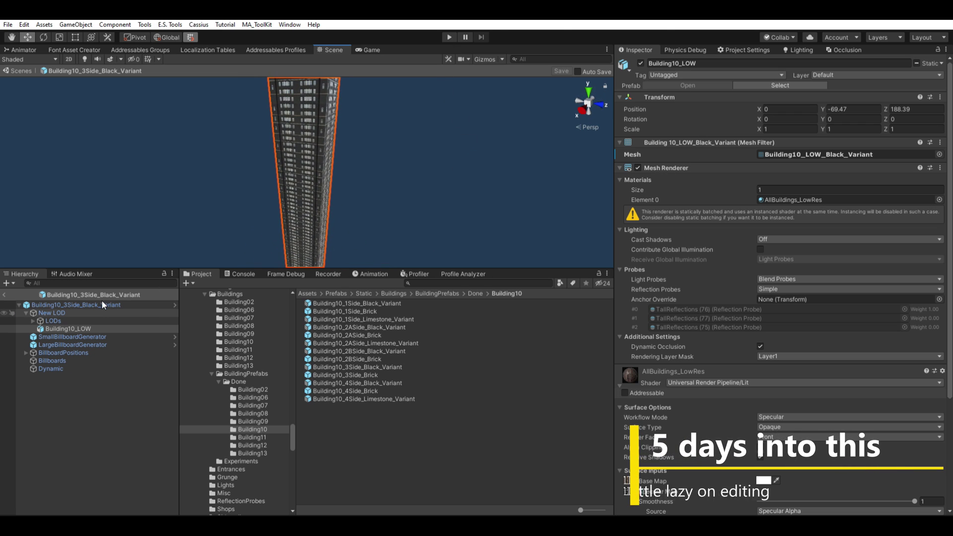
# Step: Deactivate the LODs object and inspect the Building10_LOW mesh up close from several sides
pyautogui.click(99, 317)
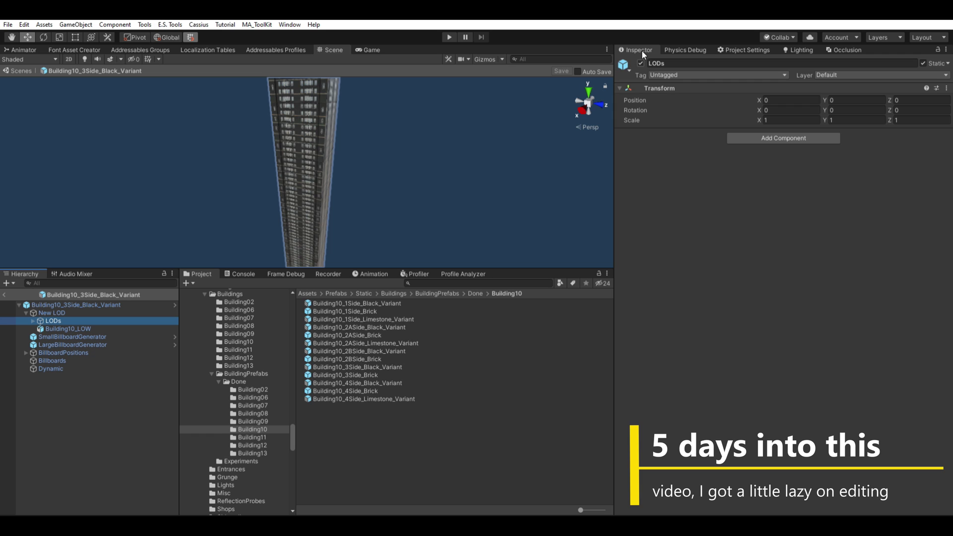
pyautogui.click(641, 62)
pyautogui.click(82, 326)
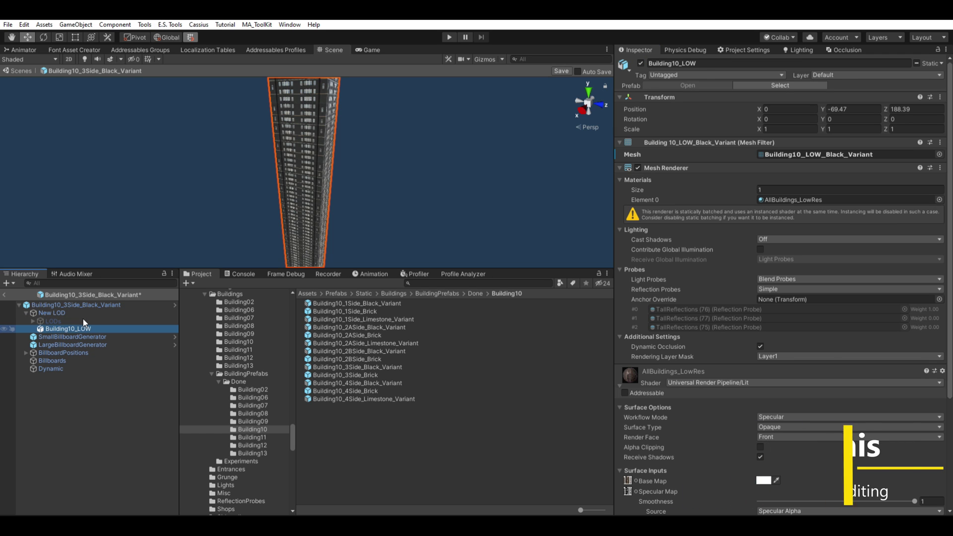
pyautogui.keyDown('alt'); pyautogui.moveTo(300, 164); pyautogui.dragTo(454, 162); pyautogui.keyUp('alt')
pyautogui.scroll(5, 408, 153)
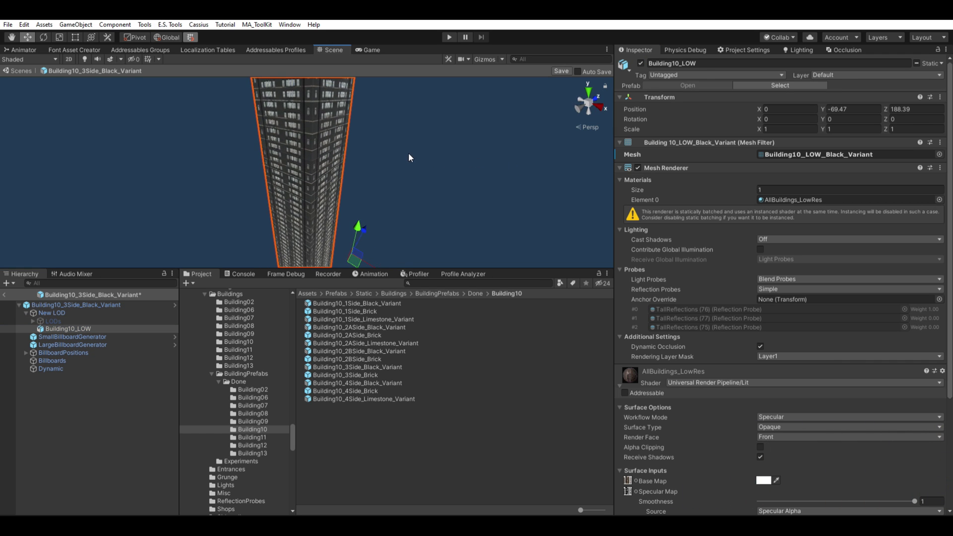
pyautogui.scroll(3, 409, 179)
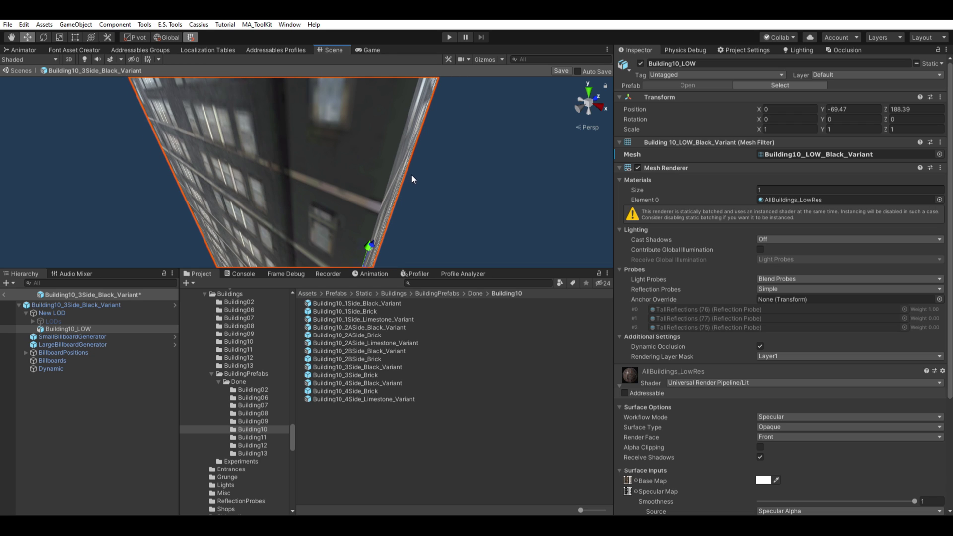
pyautogui.keyDown('alt'); pyautogui.moveTo(462, 163); pyautogui.dragTo(426, 157); pyautogui.keyUp('alt')
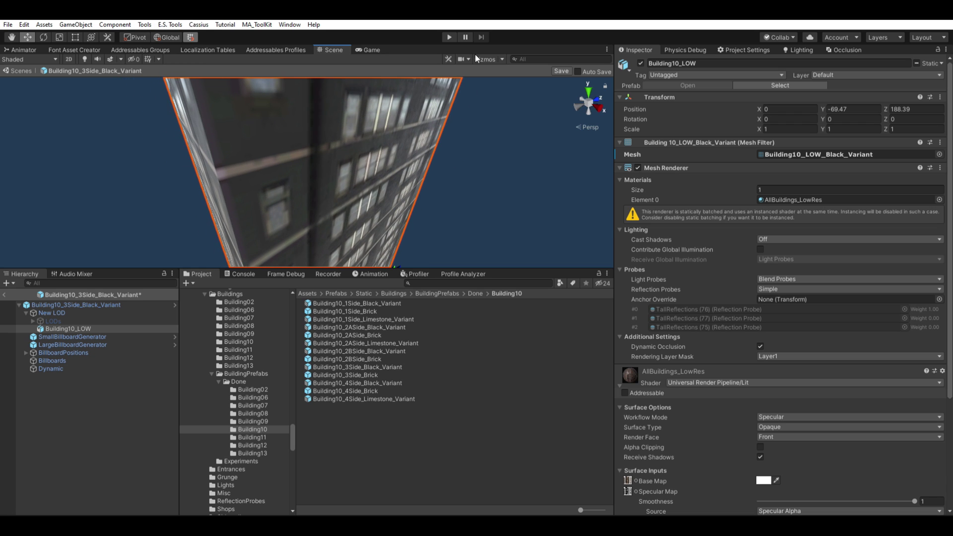
pyautogui.scroll(-5, 284, 169)
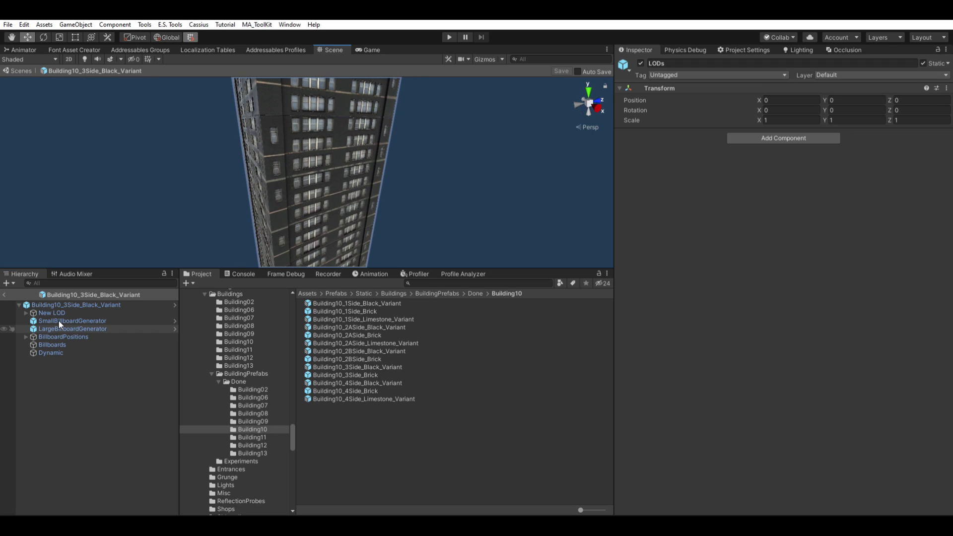
# Step: Expand LODs under New LOD, select a Building10_Side3_MainBody_LOD0 section on the facade and examine it from another side
pyautogui.click(25, 313)
pyautogui.click(32, 320)
pyautogui.click(275, 168)
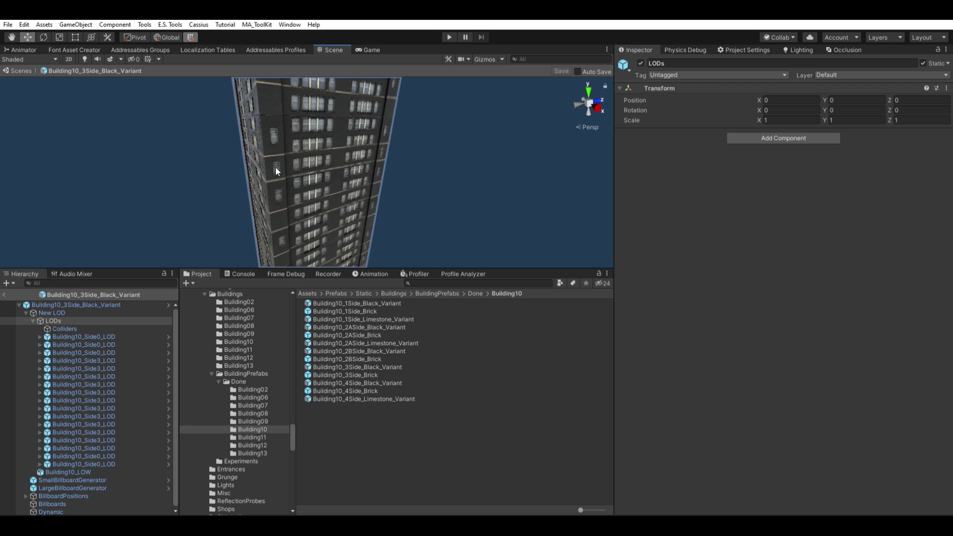
pyautogui.click(275, 167)
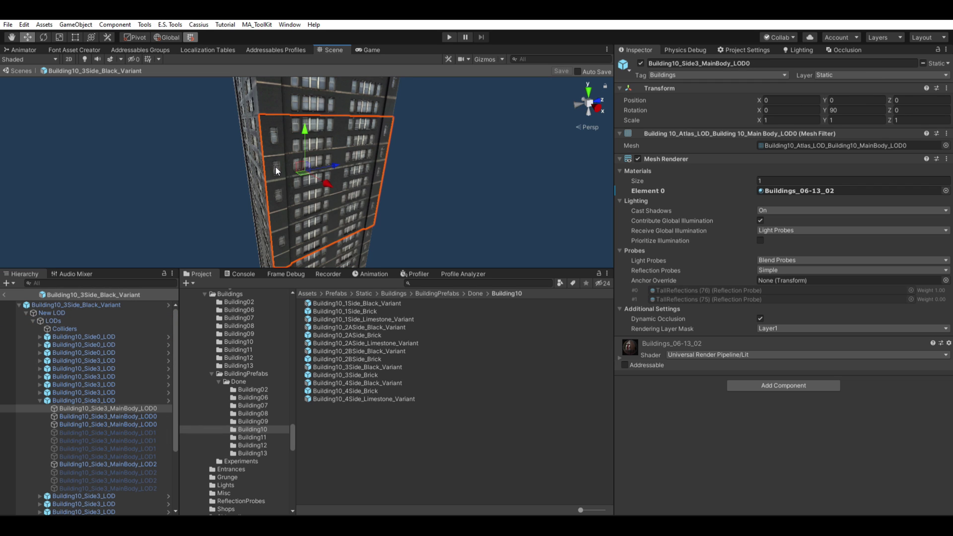
pyautogui.click(97, 397)
pyautogui.click(103, 405)
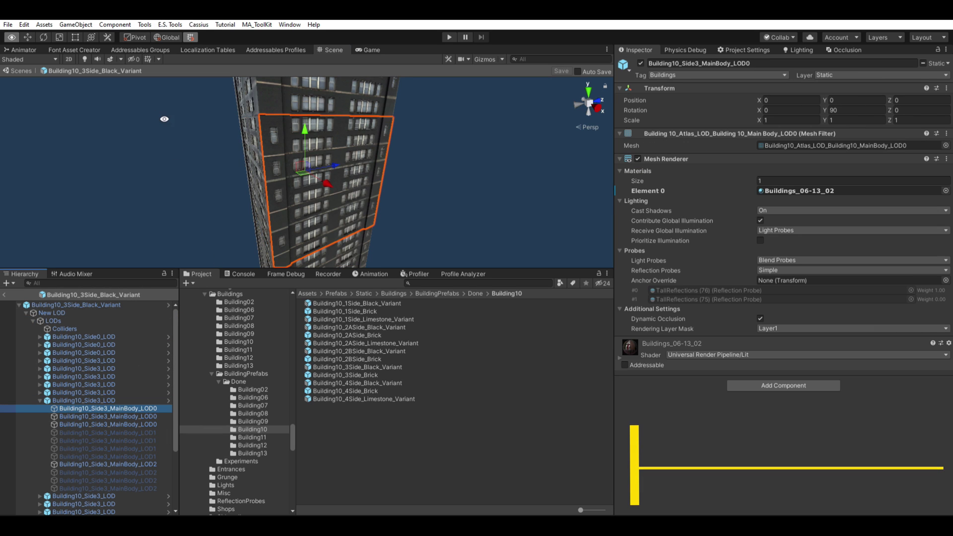
pyautogui.keyDown('alt'); pyautogui.moveTo(163, 120); pyautogui.dragTo(4, 134); pyautogui.keyUp('alt')
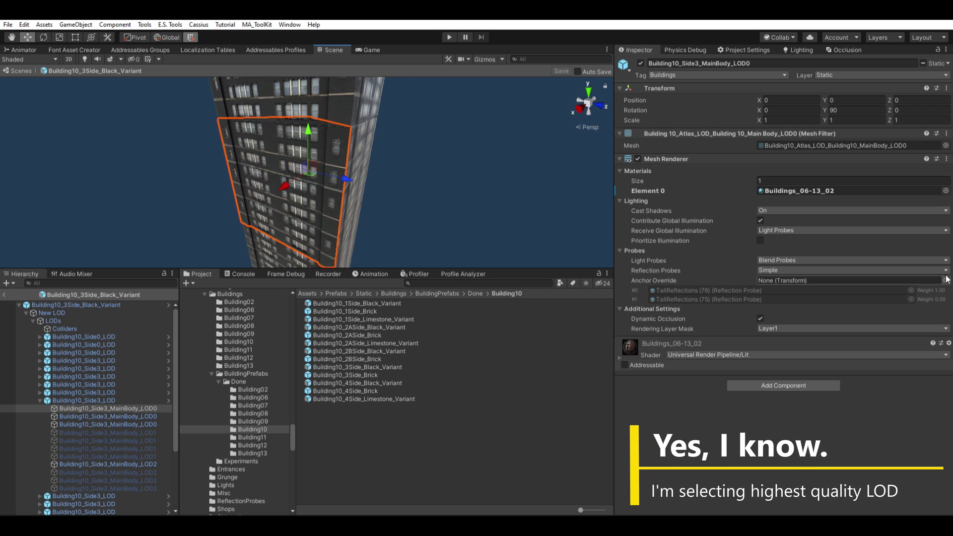
# Step: Fold up the LODs and New LOD hierarchies of the Building10_3Side_Black_Variant prefab
pyautogui.click(32, 320)
pyautogui.click(26, 312)
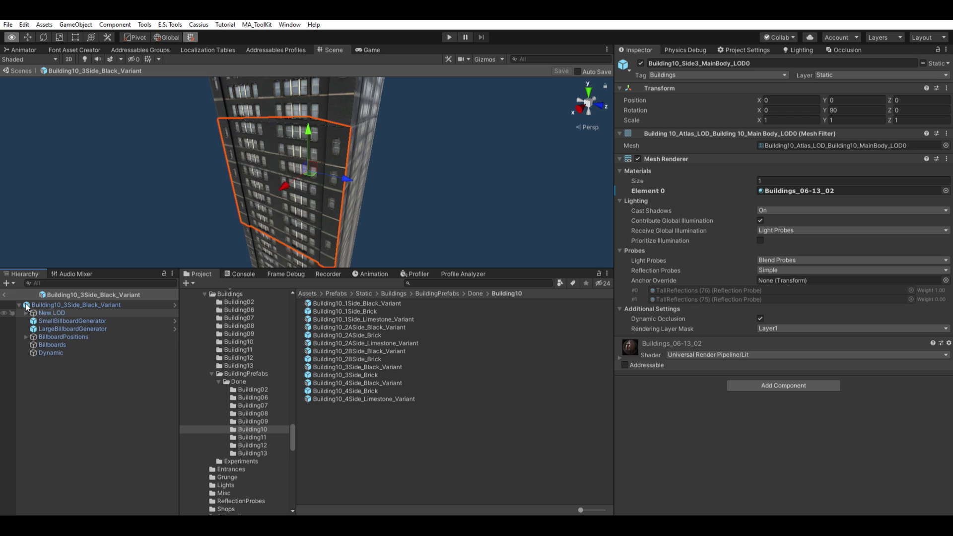
pyautogui.keyDown('alt'); pyautogui.click(20, 305); pyautogui.keyUp('alt')
# Step: Look over the row of unique buildings in the scene from farther away
pyautogui.scroll(-10, 67, 323)
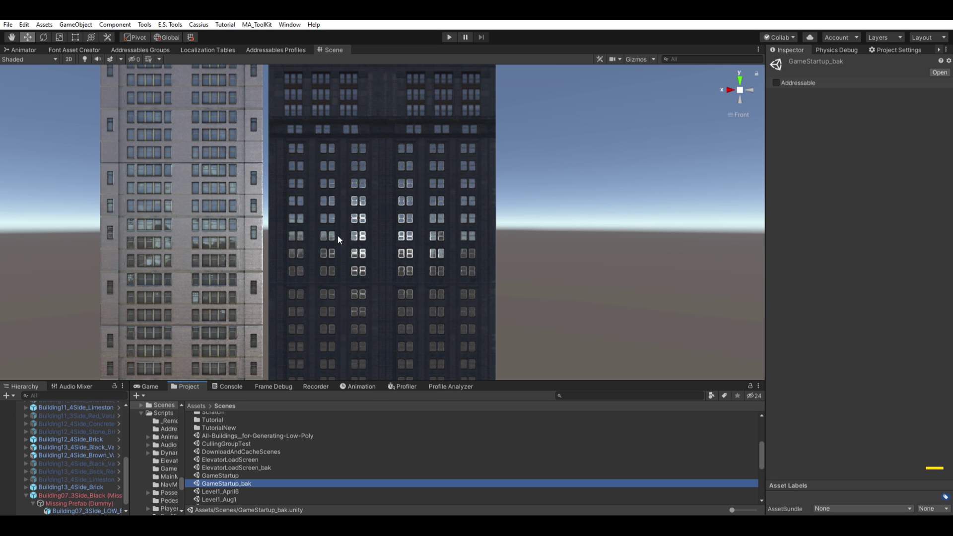
pyautogui.scroll(-10, 339, 219)
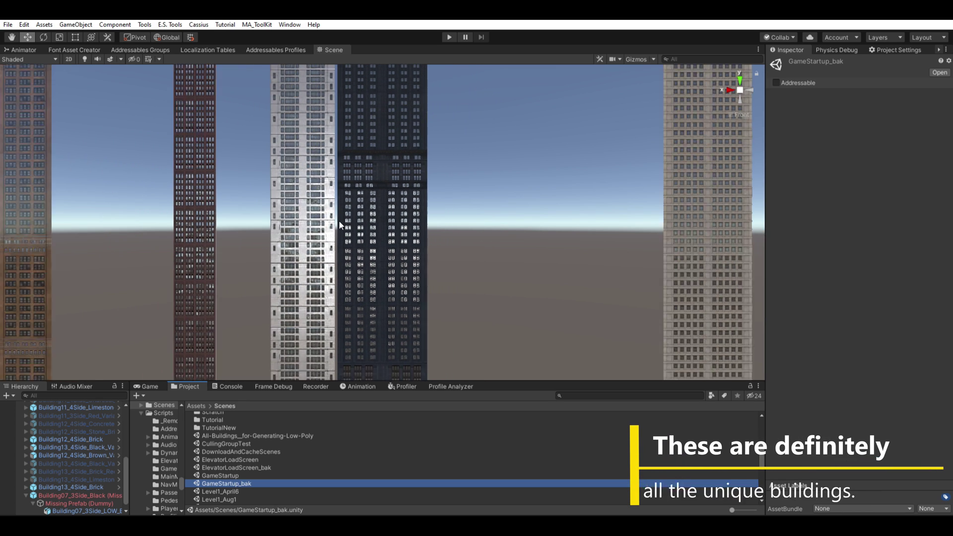
pyautogui.scroll(-10, 340, 224)
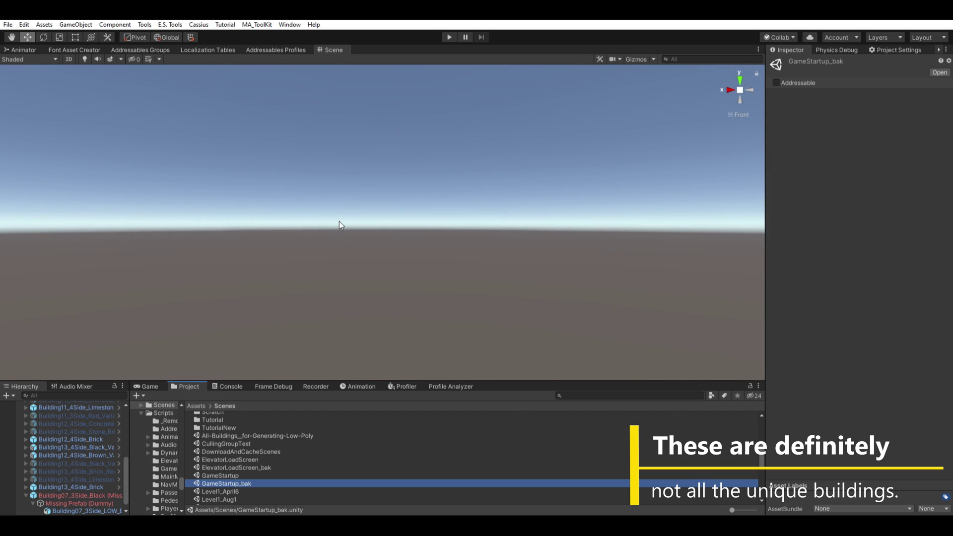
pyautogui.scroll(3, 339, 222)
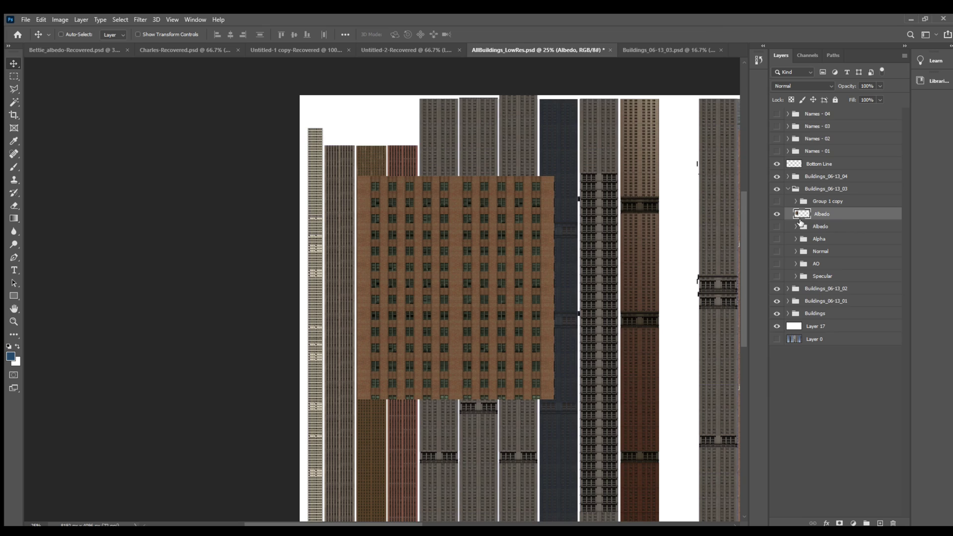
# Step: In Photoshop, move the Albedo facade layer of AllBuildings_LowRes.psd onto the brown building strip and scale it down to the strip's width
pyautogui.moveTo(393, 250); pyautogui.dragTo(391, 223)
pyautogui.hotkey('ctrl', 't')
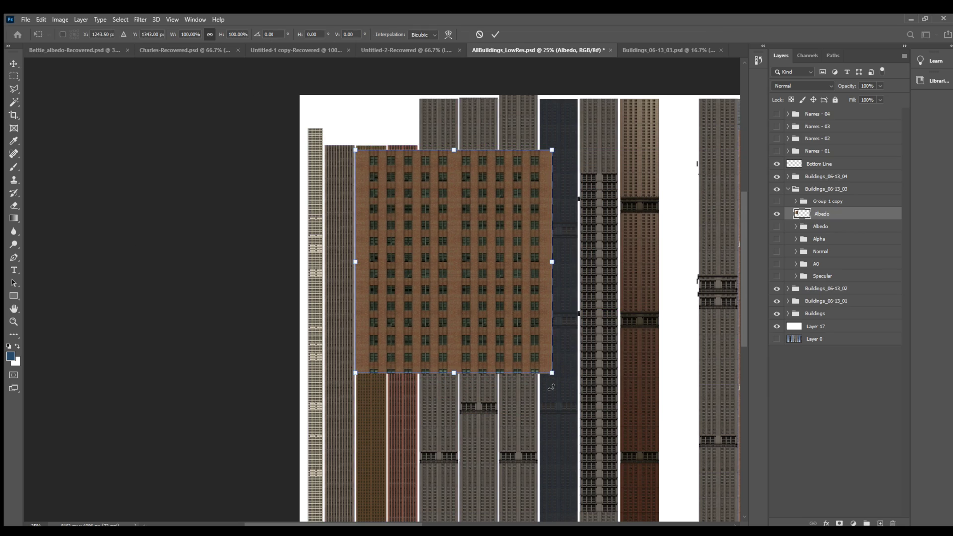
pyautogui.moveTo(553, 373); pyautogui.dragTo(385, 184)
pyautogui.keyDown('alt'); pyautogui.scroll(5, 380, 186); pyautogui.keyUp('alt')
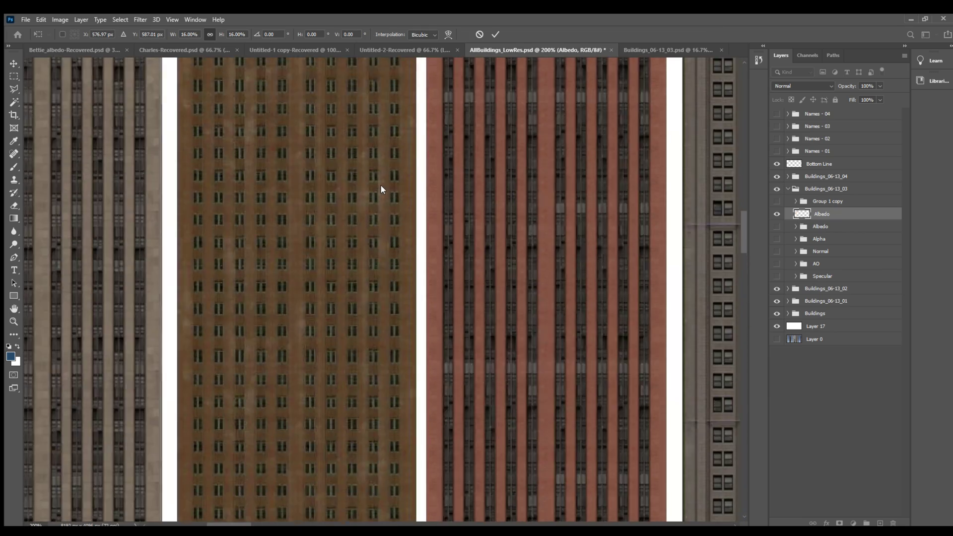
pyautogui.scroll(8, 380, 185)
pyautogui.moveTo(170, 366); pyautogui.dragTo(176, 360)
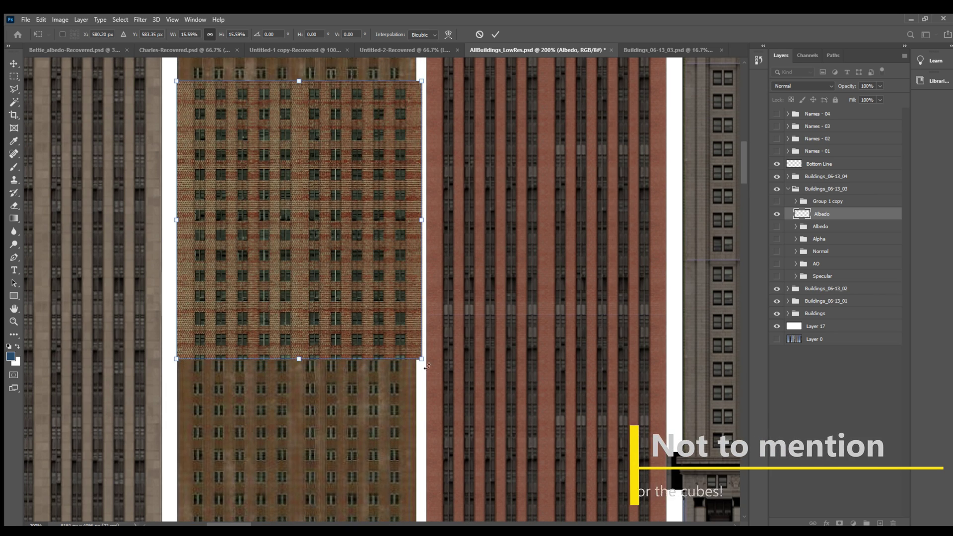
pyautogui.moveTo(420, 361); pyautogui.dragTo(413, 358)
pyautogui.press('Return')
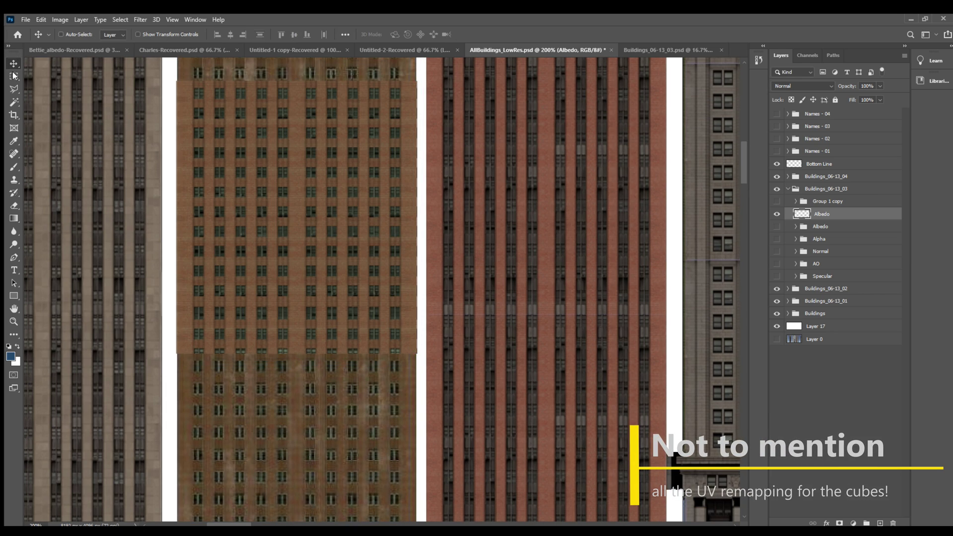
# Step: Nudge the scaled Albedo layer slightly upward along the brown building strip
pyautogui.click(14, 73)
pyautogui.click(14, 65)
pyautogui.press('Up')
pyautogui.press('Up')
pyautogui.press('Up')
pyautogui.press('Up')
pyautogui.press('Up')
pyautogui.press('Up')
pyautogui.press('Up')
pyautogui.press('Up')
pyautogui.press('Up')
pyautogui.press('Up')
pyautogui.press('Up')
pyautogui.press('Up')
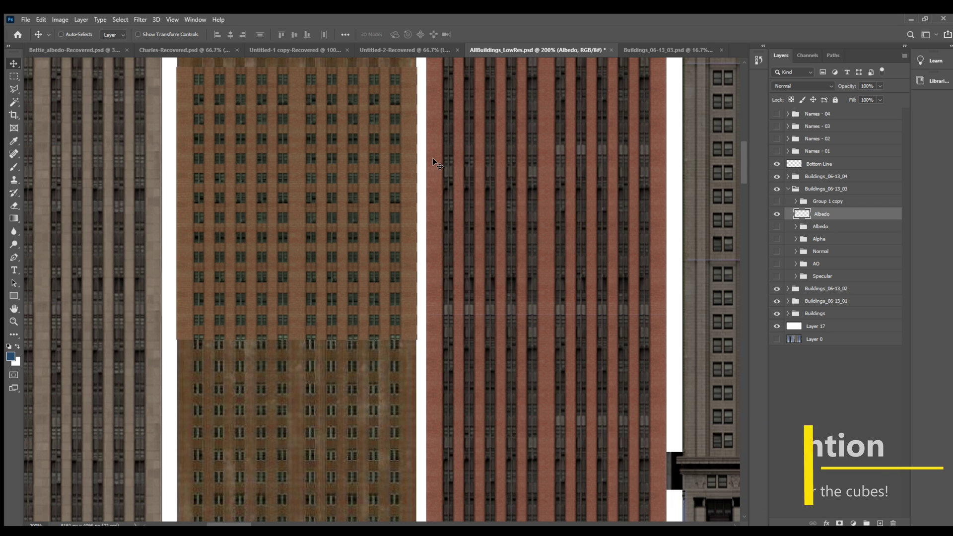
# Step: Duplicate the Albedo facade layer twice down the brown building strip, placing each copy below the previous one
pyautogui.keyDown('alt'); pyautogui.moveTo(251, 137); pyautogui.dragTo(249, 409); pyautogui.keyUp('alt')
pyautogui.scroll(-4, 442, 254)
pyautogui.scroll(-3, 443, 254)
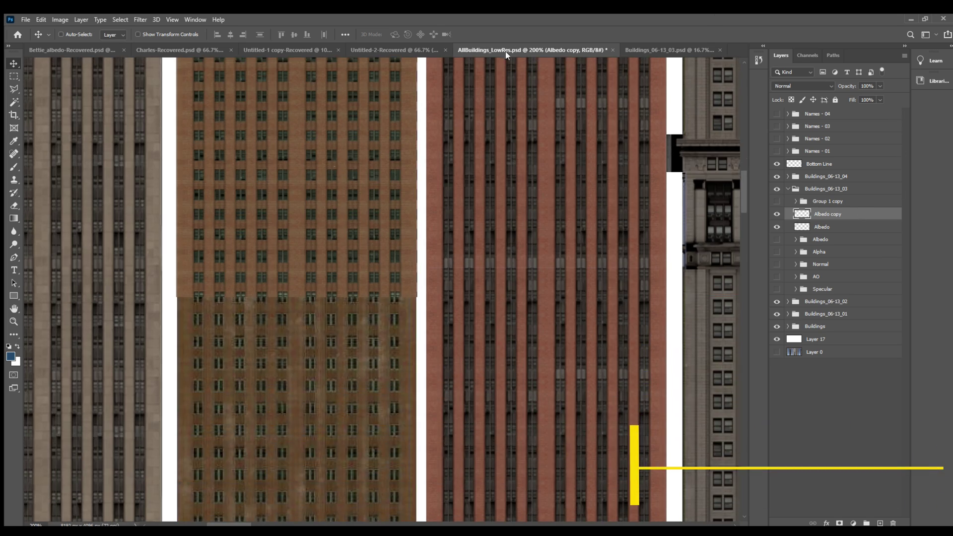
pyautogui.hotkey('ctrl', 'j')
pyautogui.moveTo(361, 198); pyautogui.dragTo(361, 470)
pyautogui.scroll(-3, 496, 293)
pyautogui.hotkey('ctrl', '-')
pyautogui.hotkey('ctrl', '-')
pyautogui.hotkey('ctrl', '-')
pyautogui.hotkey('ctrl', '-')
pyautogui.hotkey('ctrl', '-')
pyautogui.hotkey('ctrl', '-')
pyautogui.hotkey('ctrl', '-')
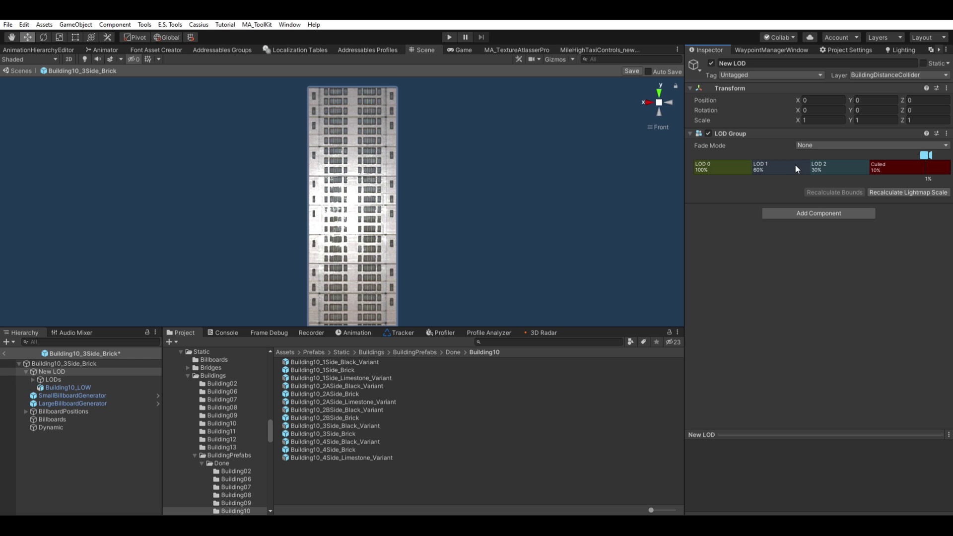
# Step: In Unity's Building10_3Side_Brick prefab, delete LOD 2 from New LOD's LOD Group and extend LOD 1 over the culled range
pyautogui.rightClick(836, 156)
pyautogui.click(852, 173)
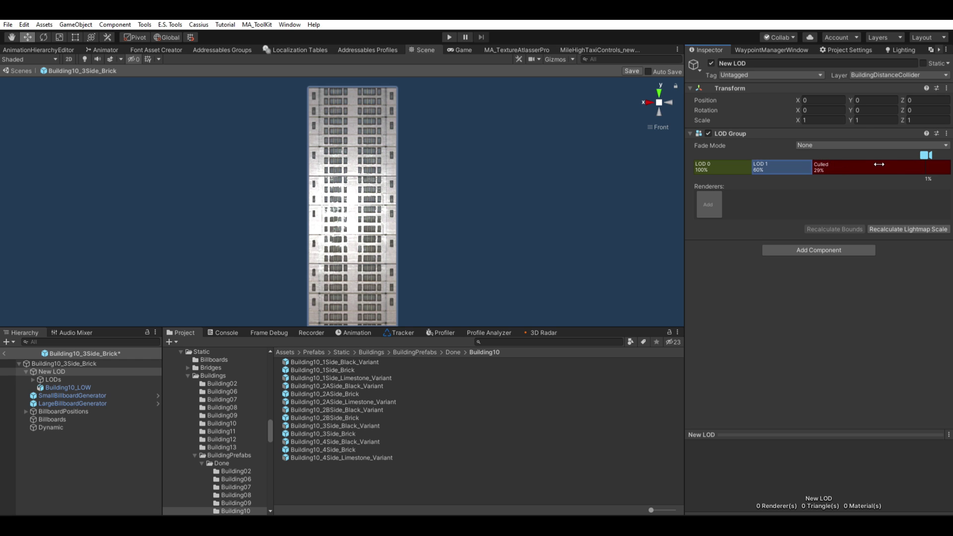
pyautogui.moveTo(879, 164); pyautogui.dragTo(948, 165)
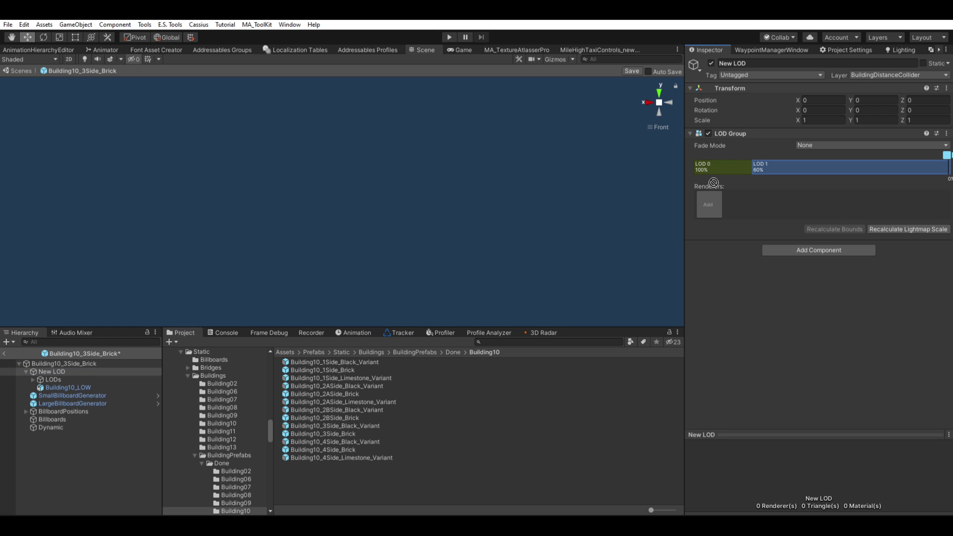
# Step: Assign the LODs object's renderers to LOD 0 and the Building10_LOW mesh to LOD 1 of New LOD
pyautogui.moveTo(713, 182); pyautogui.dragTo(717, 167)
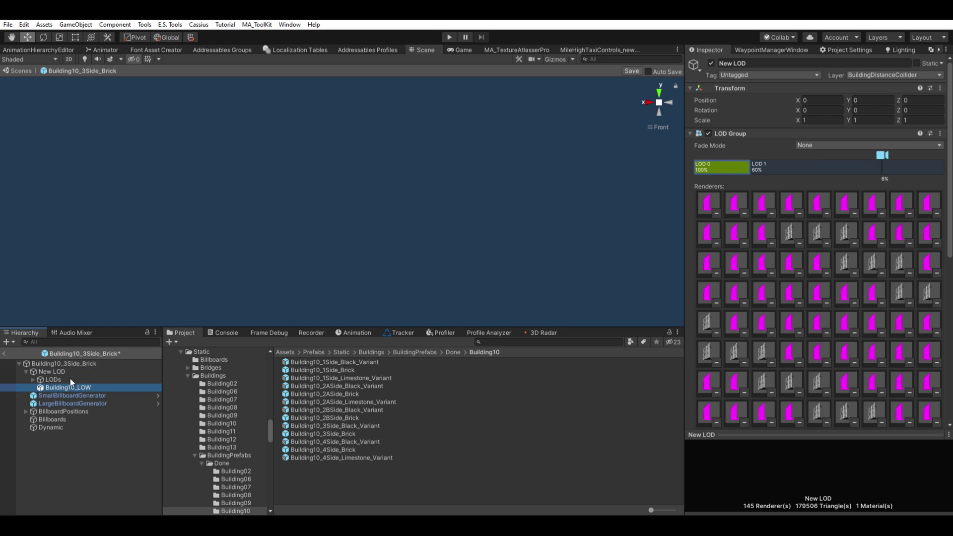
pyautogui.moveTo(70, 378); pyautogui.dragTo(807, 165)
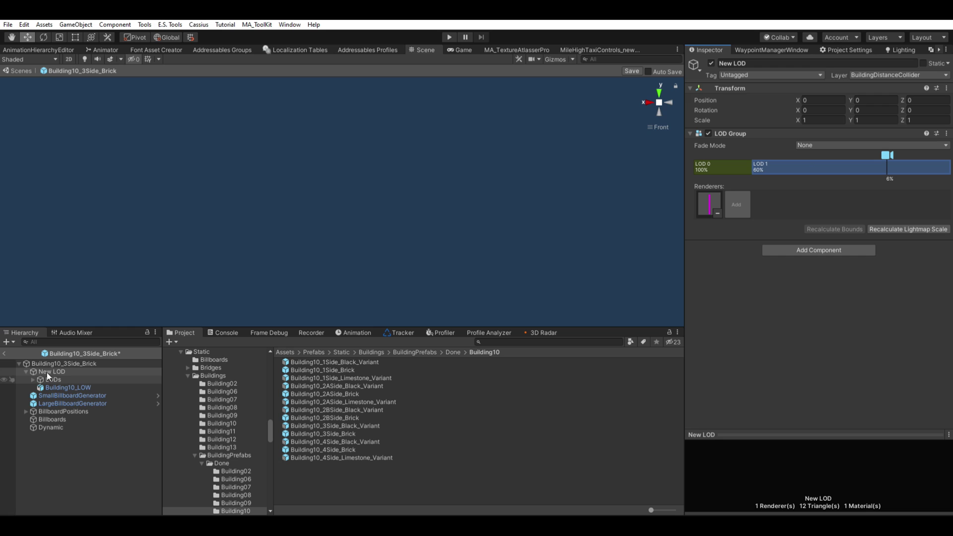
pyautogui.click(47, 355)
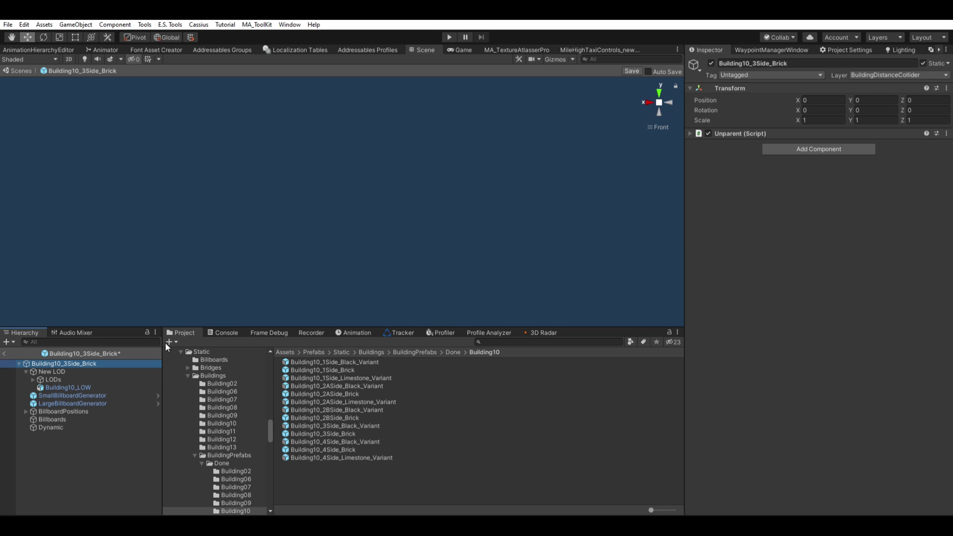
pyautogui.click(59, 371)
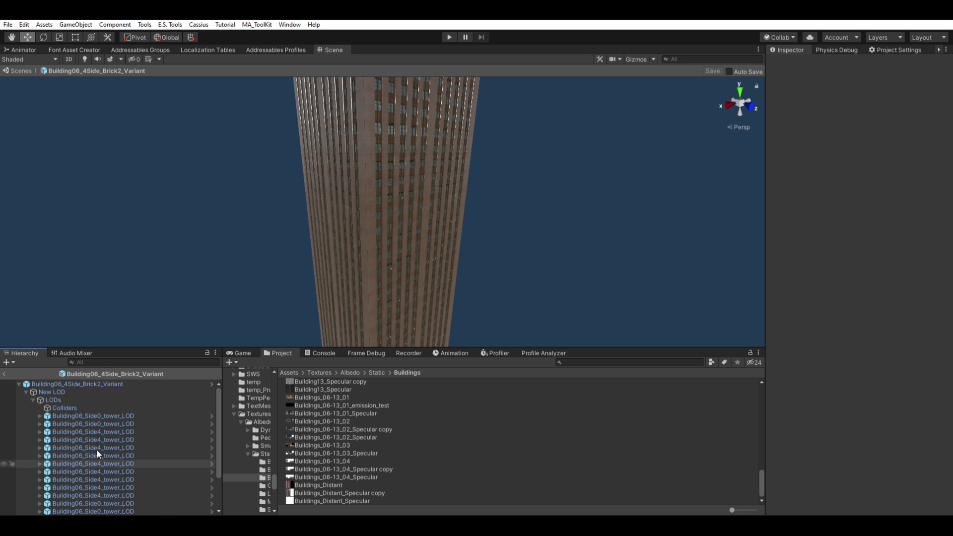
# Step: In the Building06_4Side_Brick2_Variant prefab, select a Building06_Side4_tower_LOD section and view the detailed tower from far and near
pyautogui.click(101, 463)
pyautogui.click(114, 455)
pyautogui.moveTo(521, 214)
pyautogui.keyDown('alt'); pyautogui.mouseDown()
pyautogui.moveTo(529, 144)
pyautogui.moveTo(512, 202)
pyautogui.mouseUp(); pyautogui.keyUp('alt')
pyautogui.scroll(-6, 512, 201)
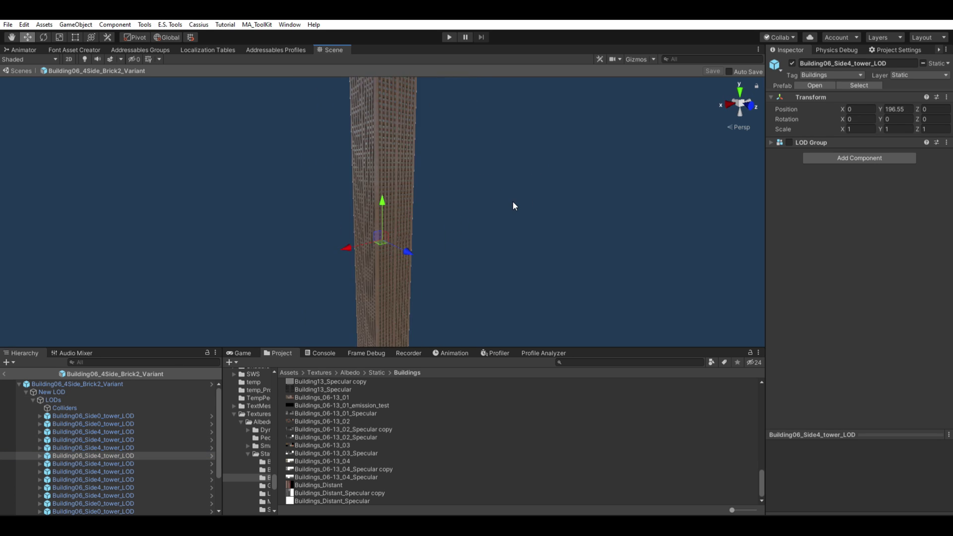
pyautogui.scroll(6, 512, 202)
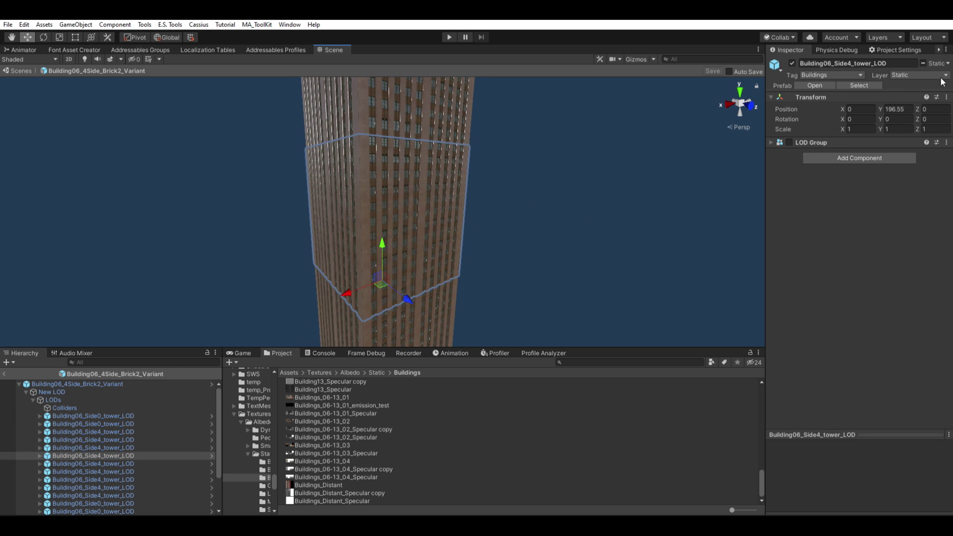
# Step: Fold the LODs hierarchy and inspect the framed Building06_LOW mesh from far and near
pyautogui.click(33, 399)
pyautogui.doubleClick(68, 408)
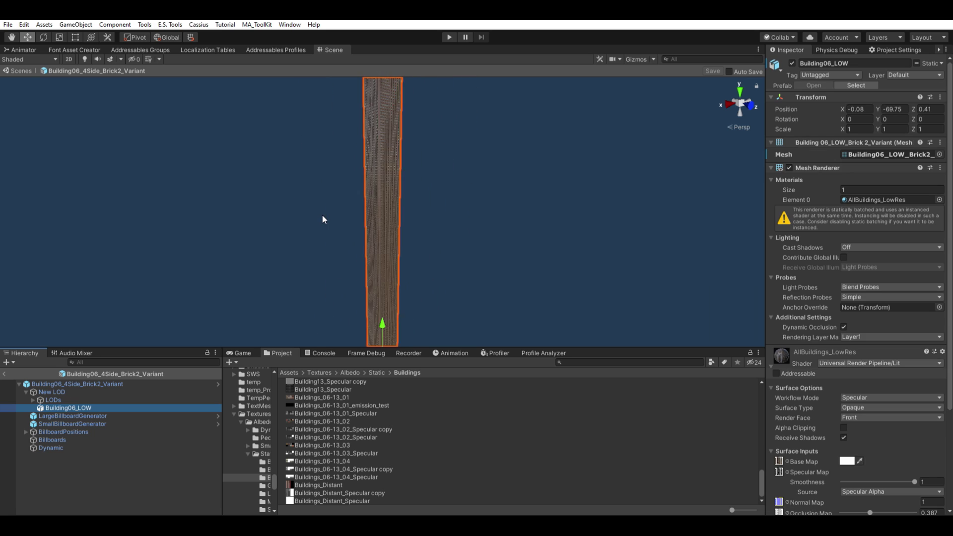
pyautogui.scroll(2, 394, 177)
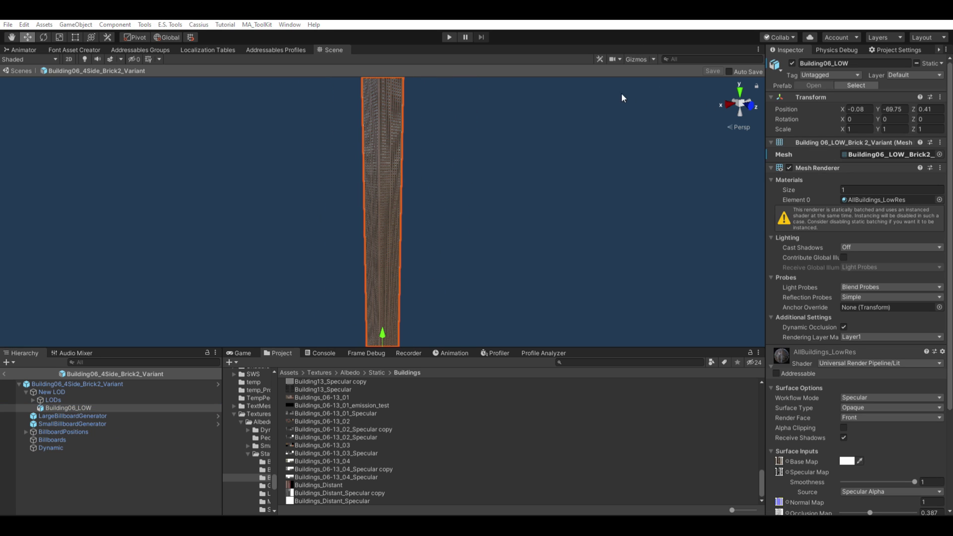
pyautogui.scroll(10, 502, 214)
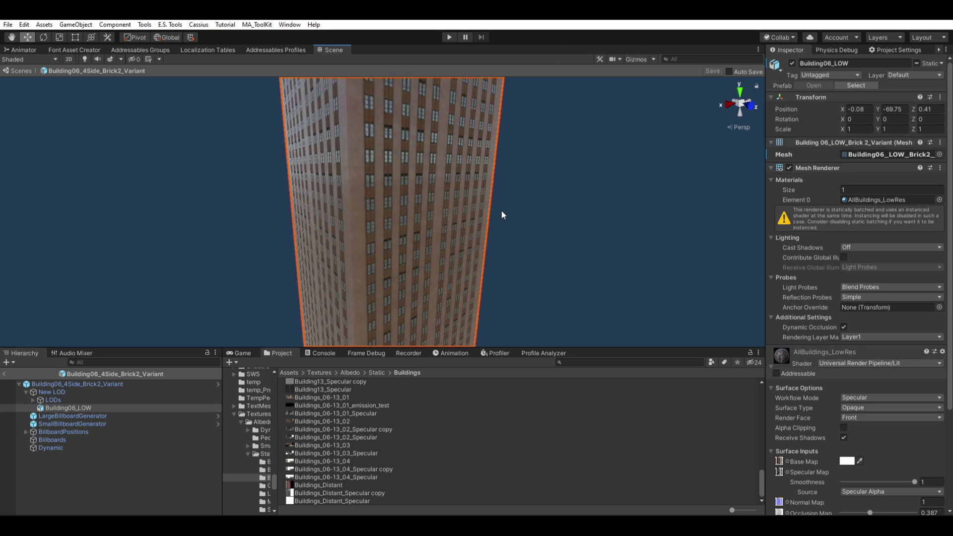
pyautogui.scroll(-5, 501, 214)
# Step: Select New LOD and preview the change from LOD 0 to LOD 1 by shifting the LOD Group's camera distance
pyautogui.click(34, 399)
pyautogui.doubleClick(110, 456)
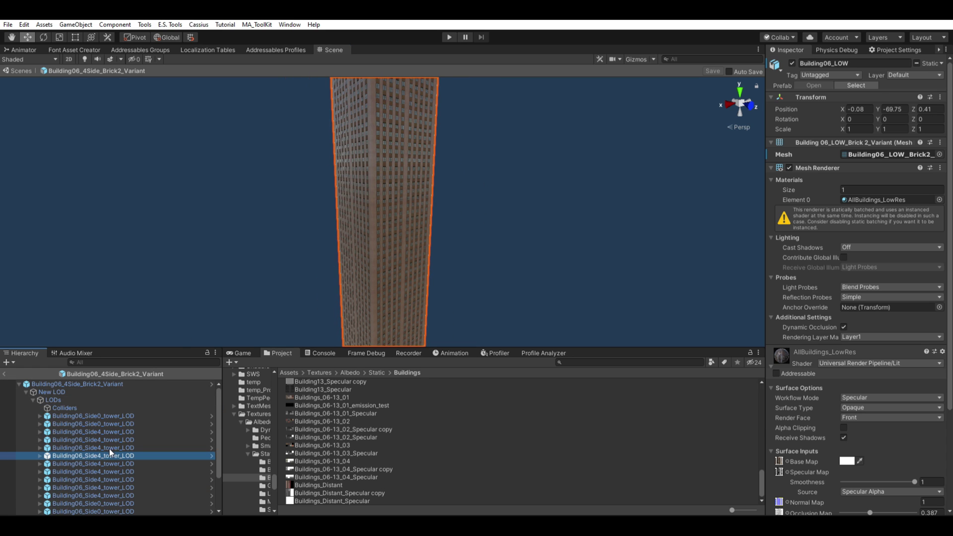
pyautogui.click(52, 392)
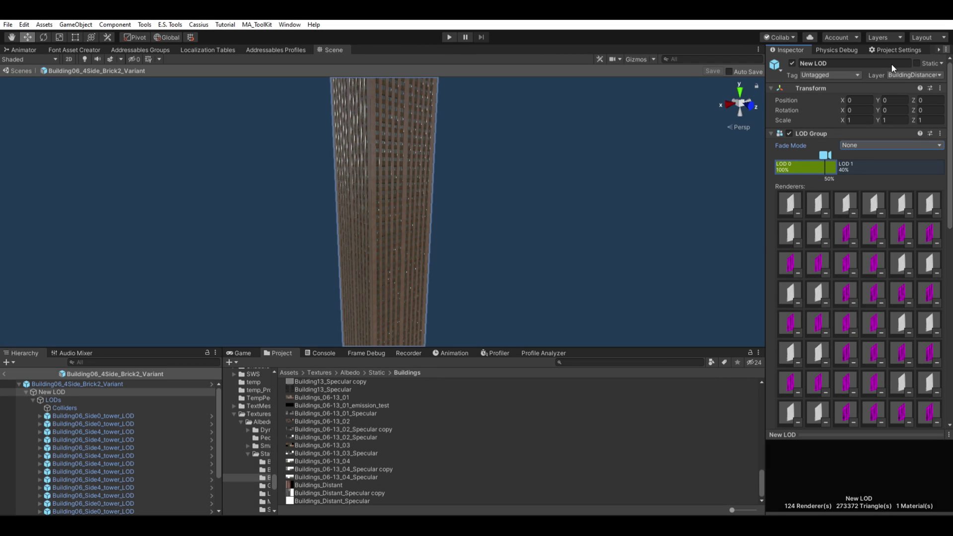
pyautogui.click(891, 65)
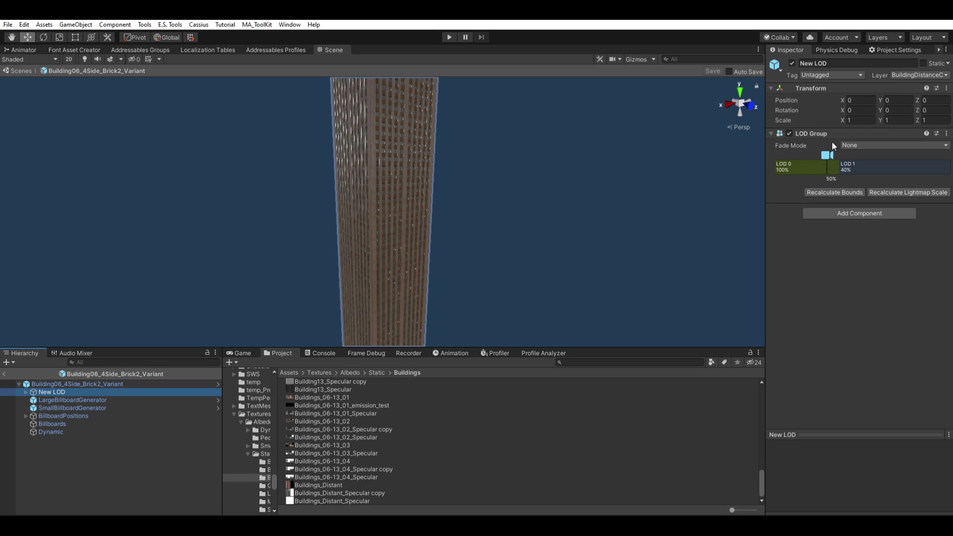
pyautogui.moveTo(829, 152); pyautogui.dragTo(842, 145)
pyautogui.click(160, 485)
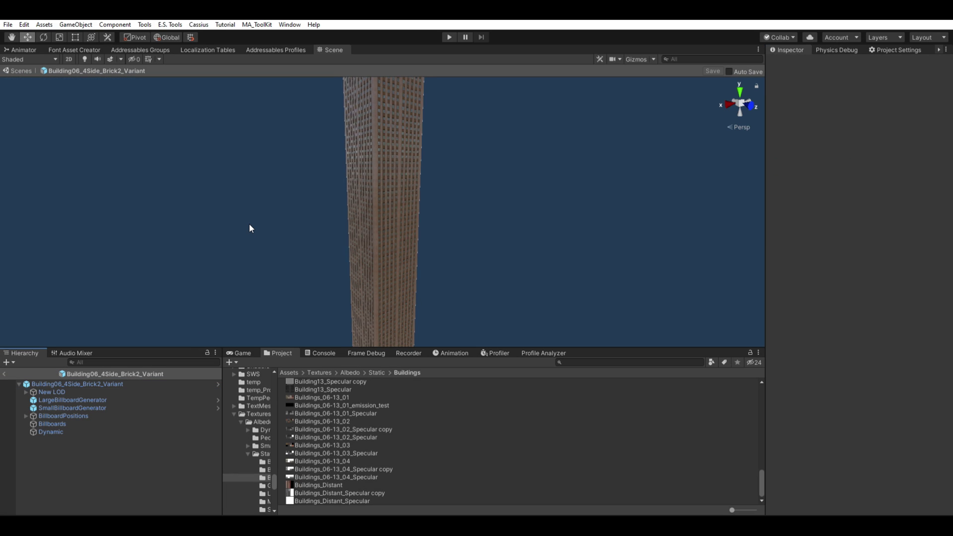